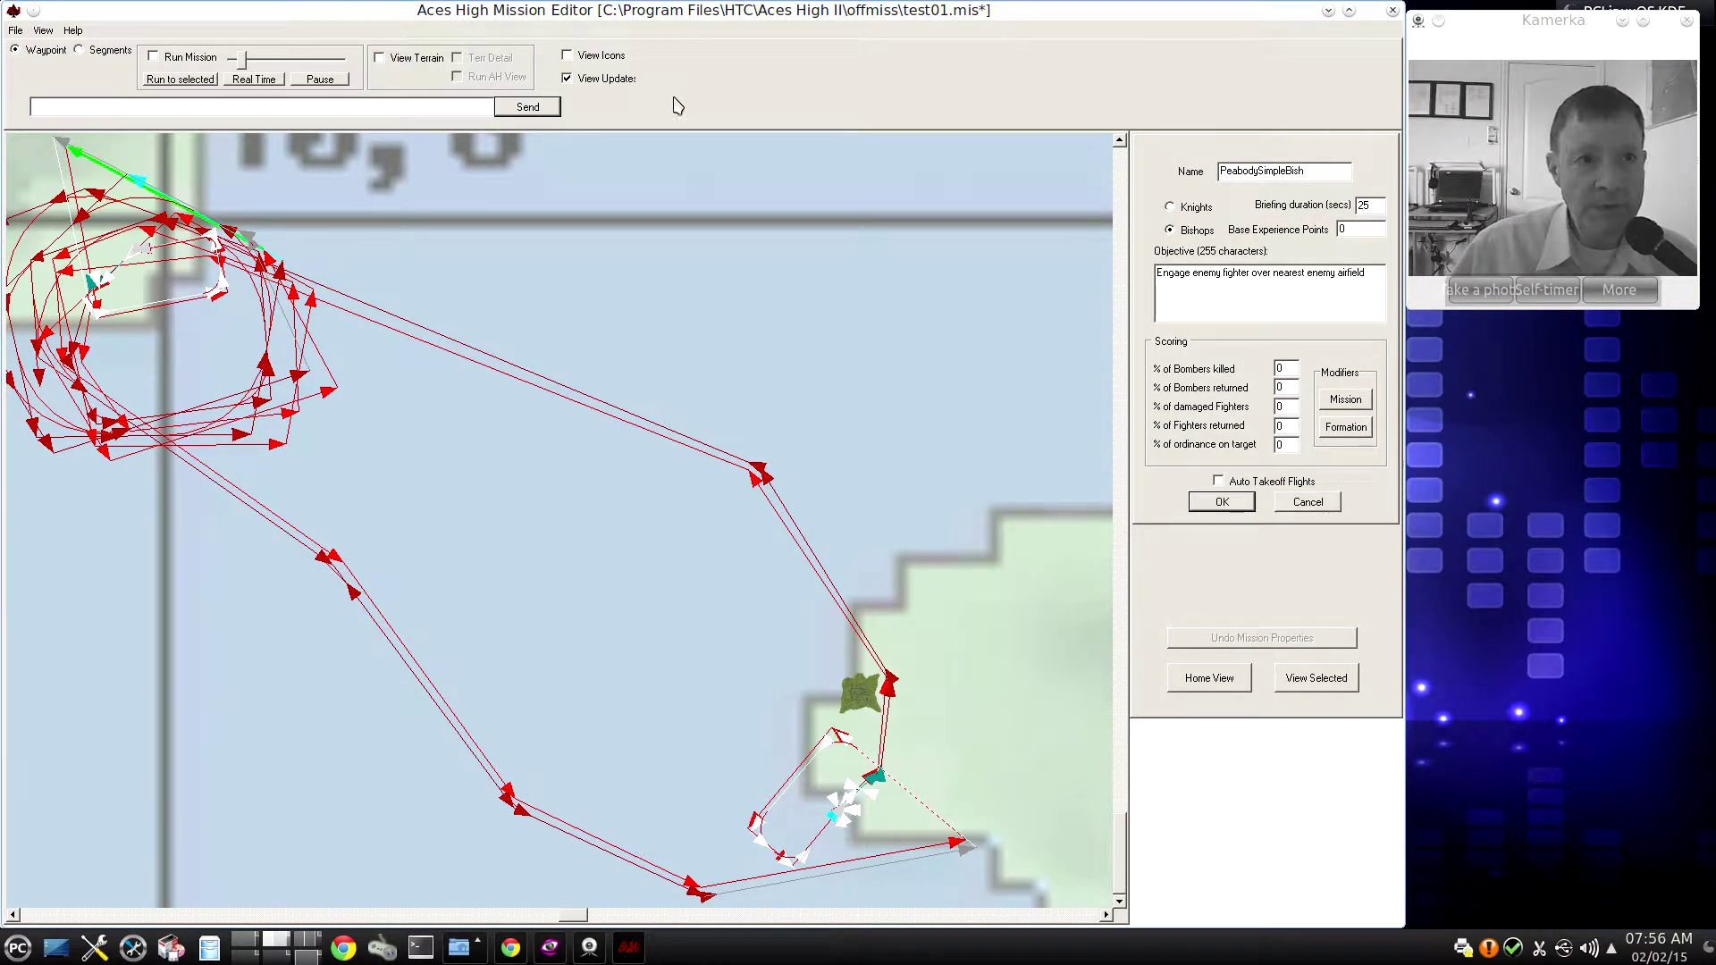
- Enable the terrain view, terrain detail and AH view, and leave the PeabodySimpleBish mission properties without changing them
click(380, 58)
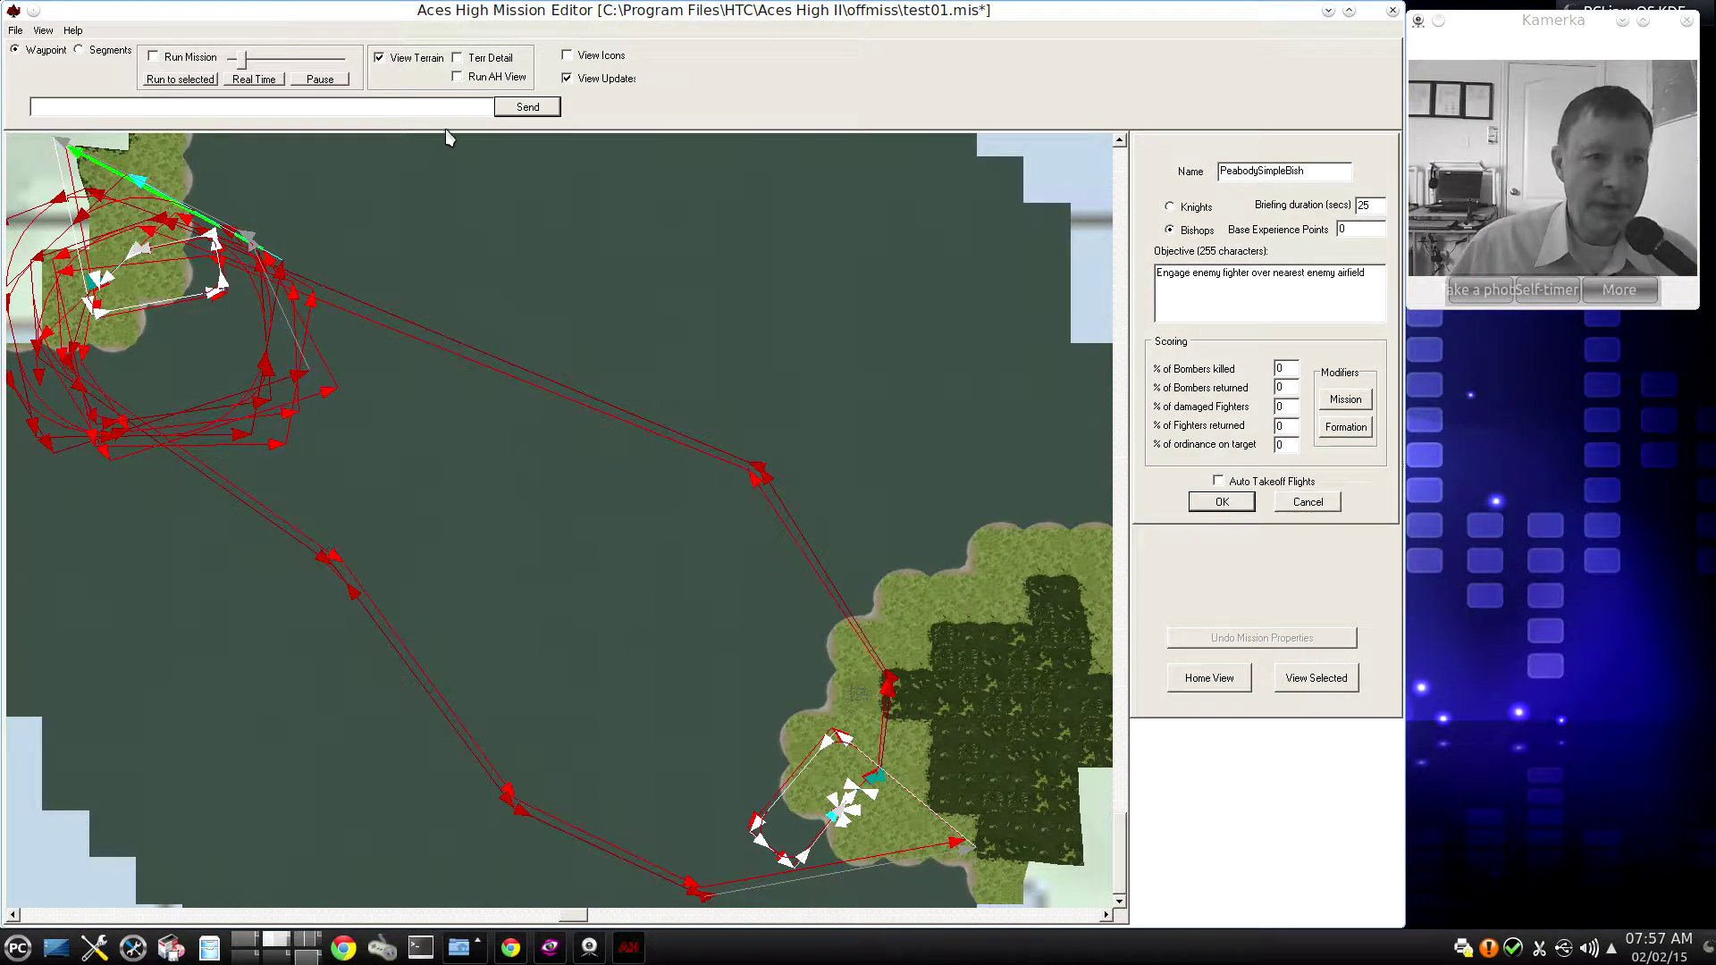
click(457, 59)
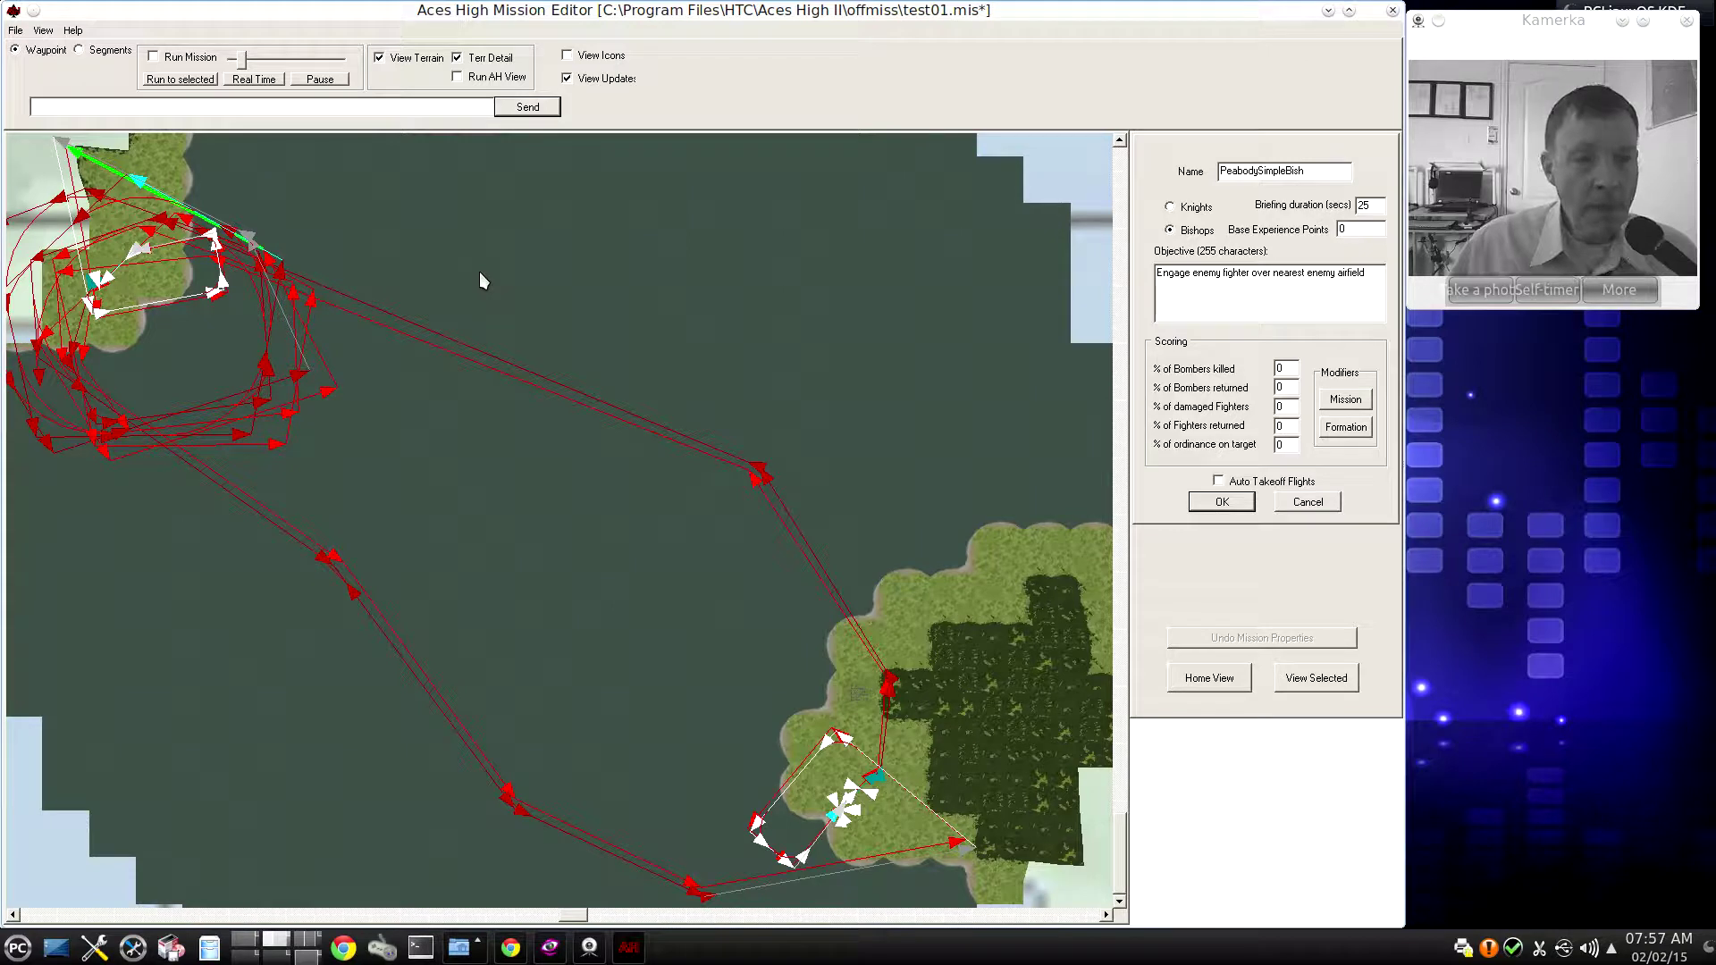
click(459, 78)
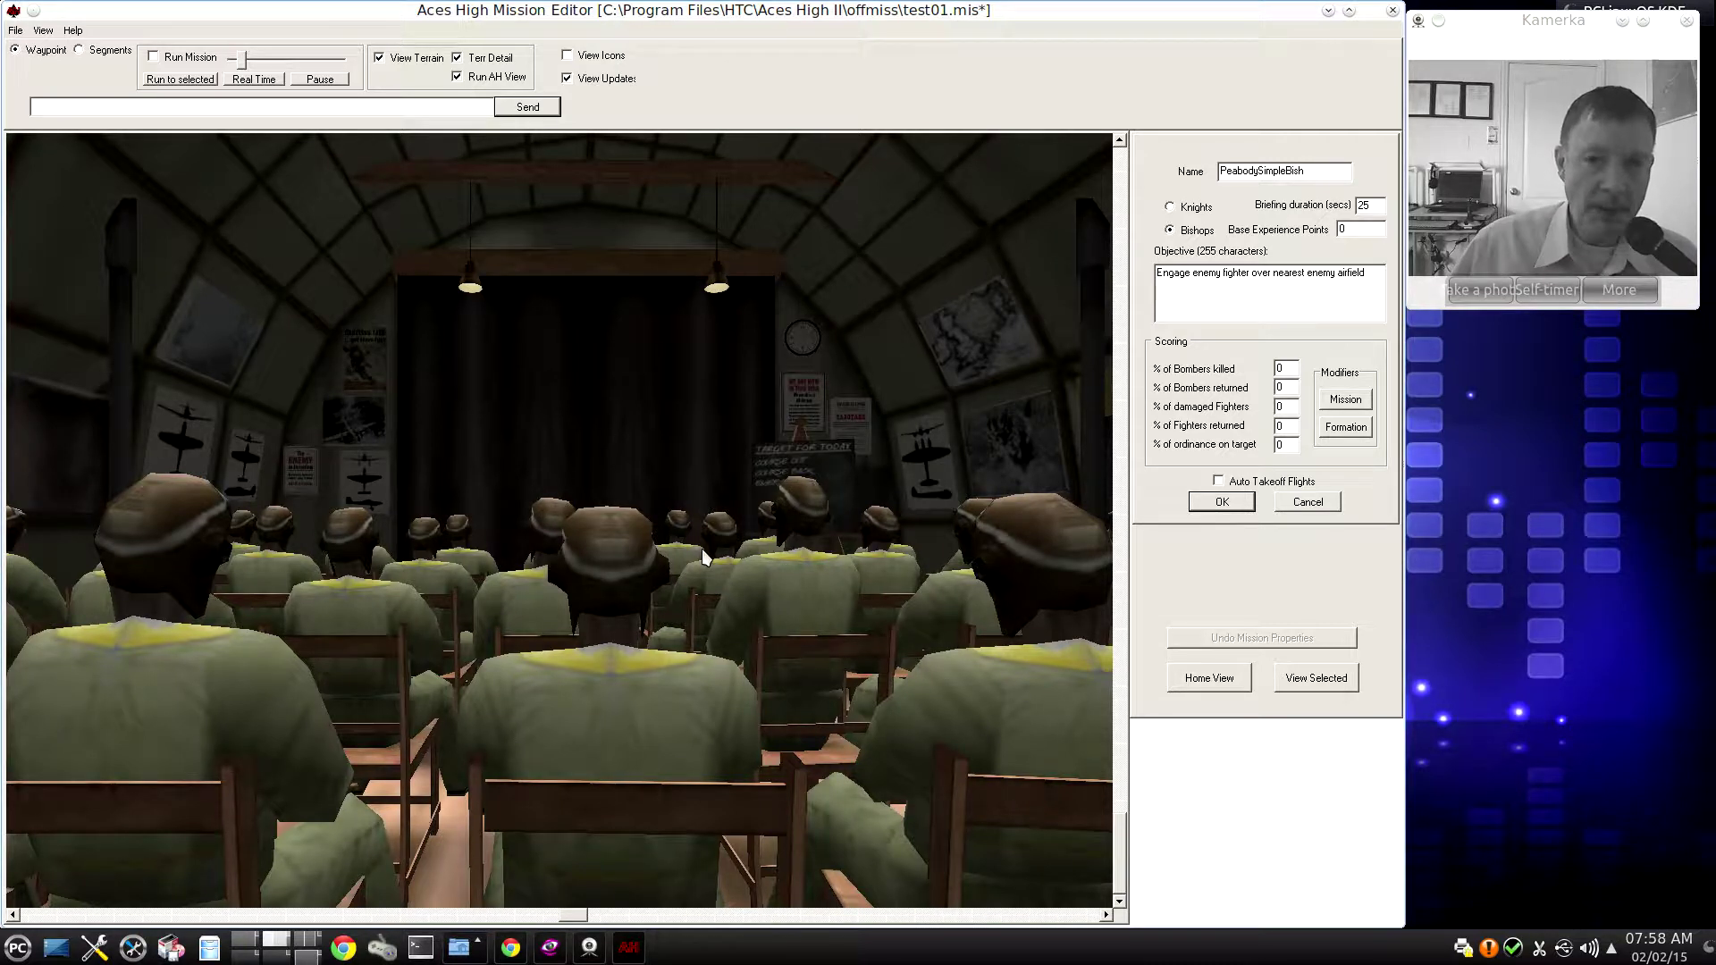
click(1311, 502)
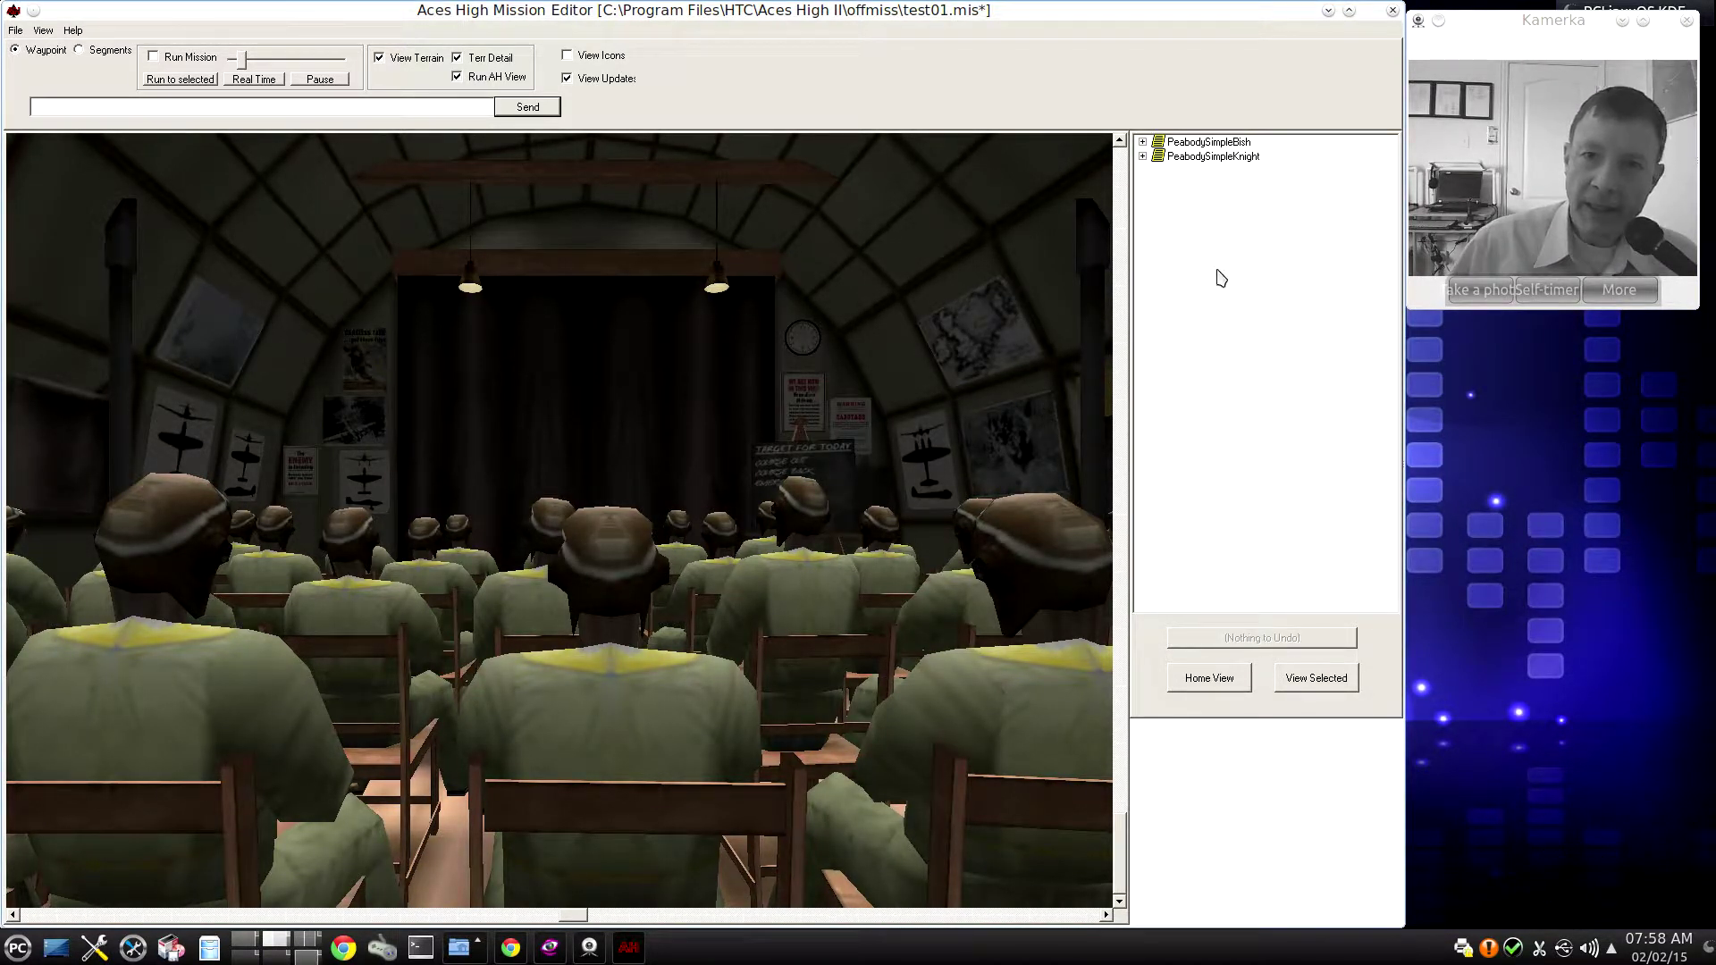
- Inspect the properties of the Curtain event in PeabodySimpleBish, keep its type as Curtain and test its view
click(1144, 143)
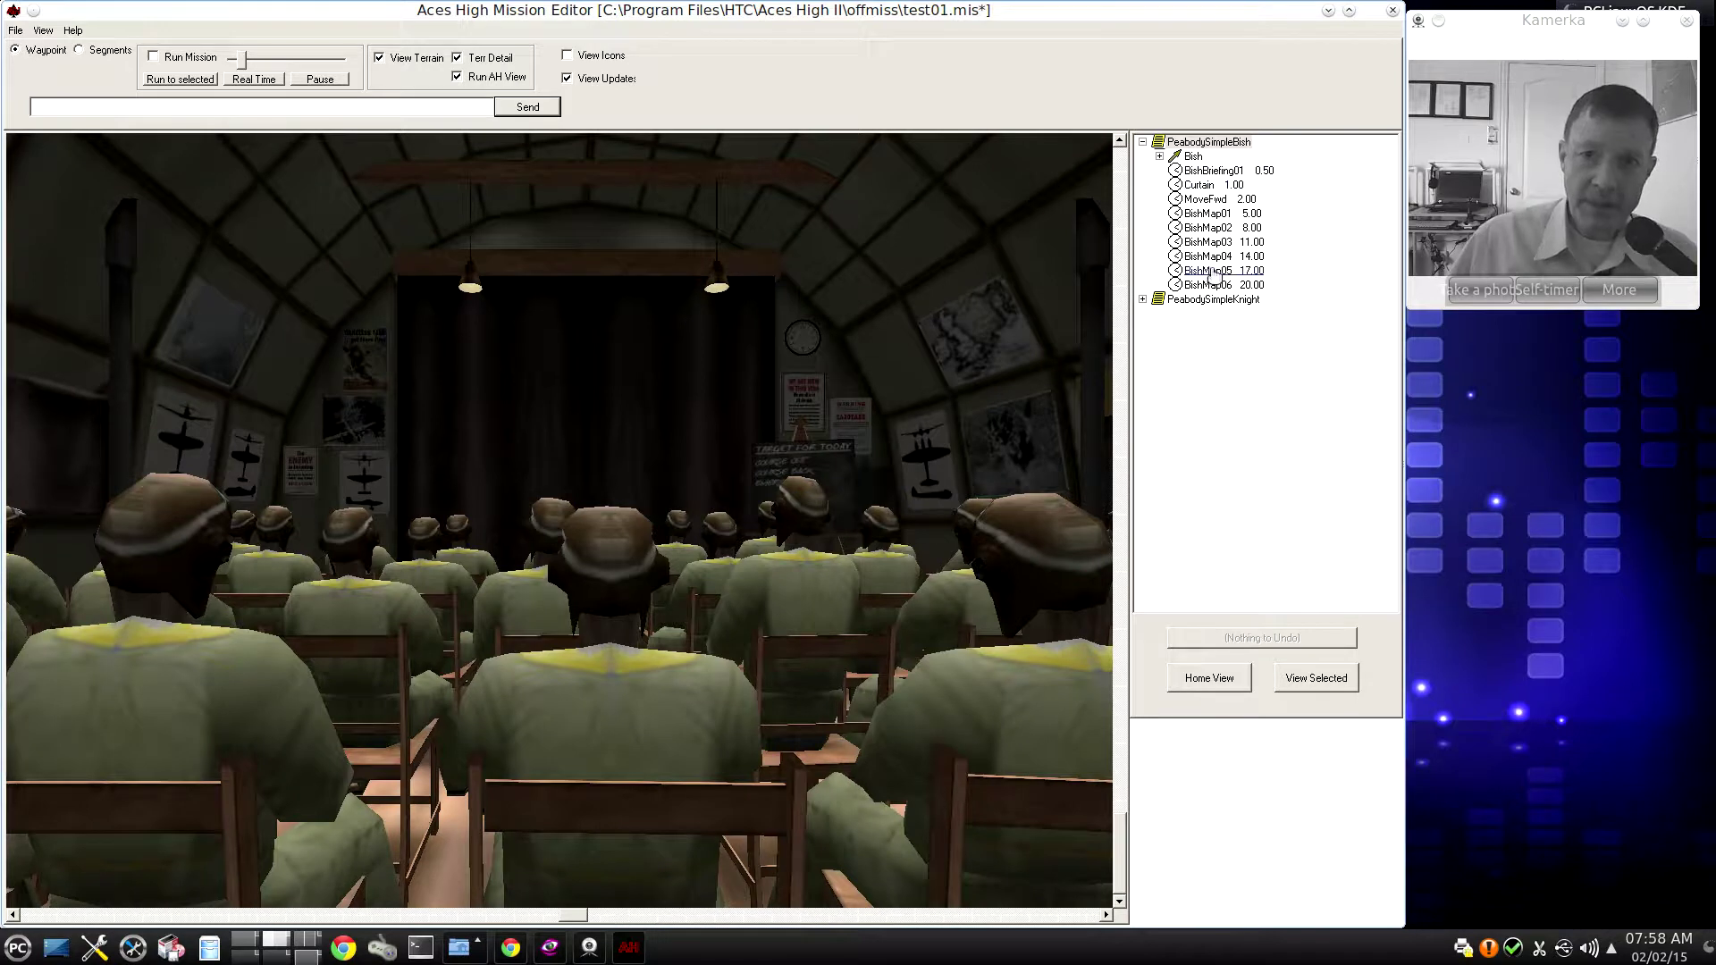
right_click(1208, 193)
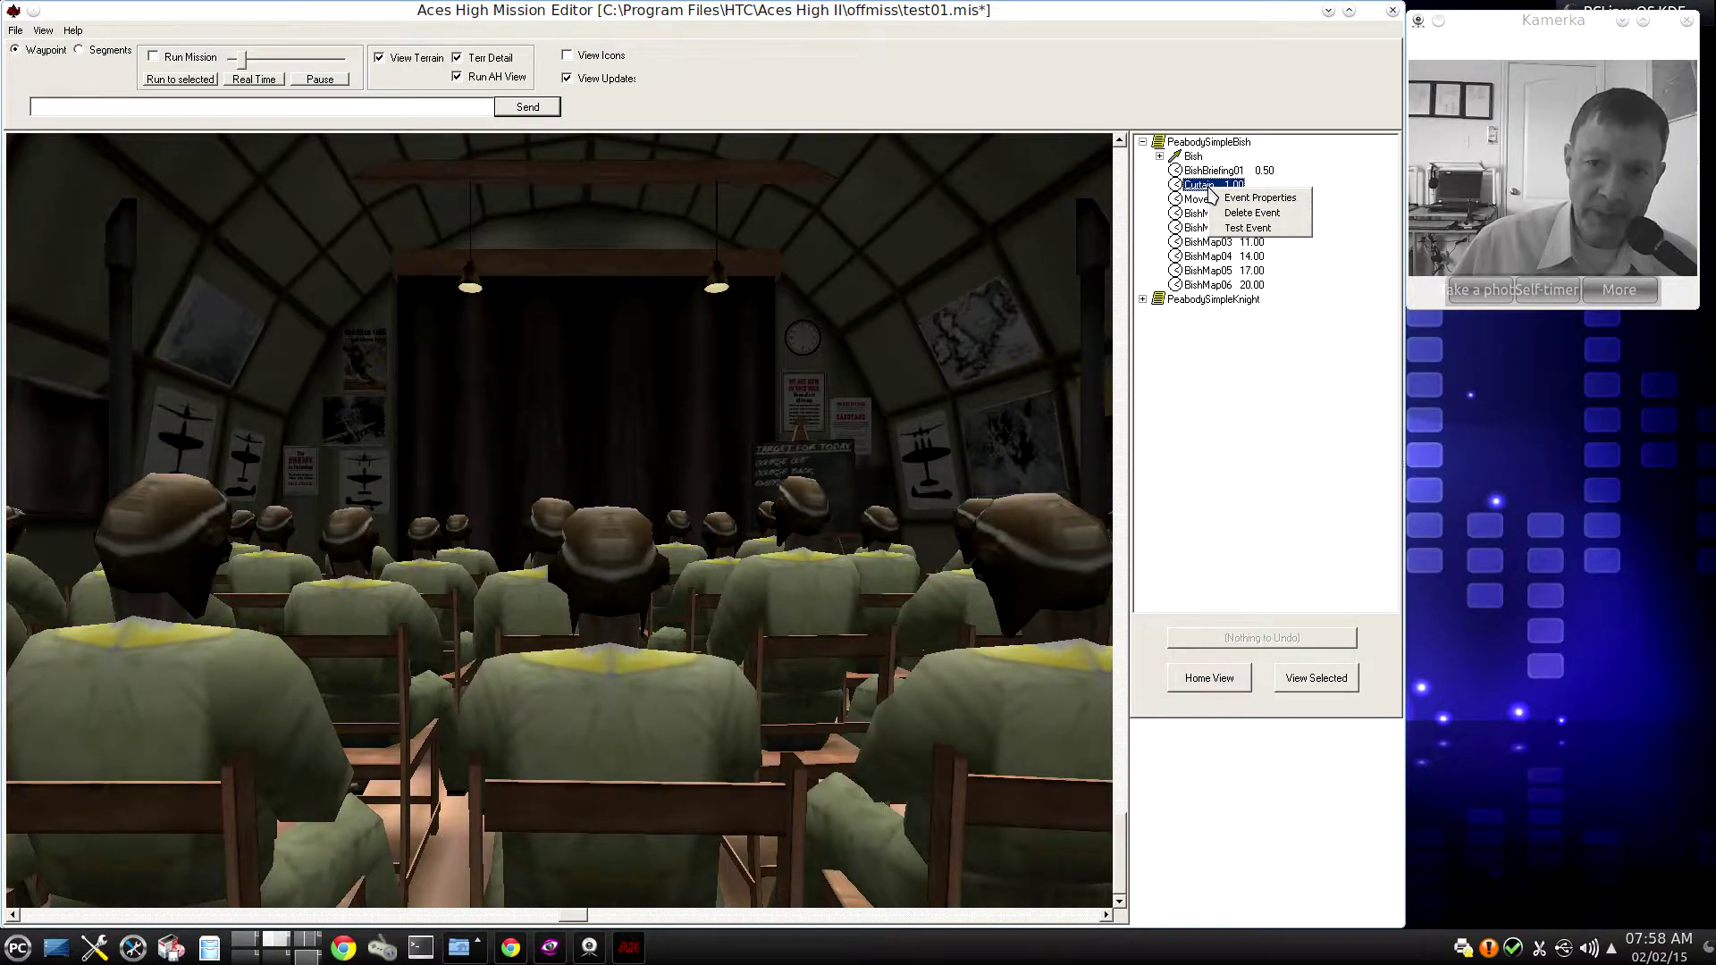
click(1243, 199)
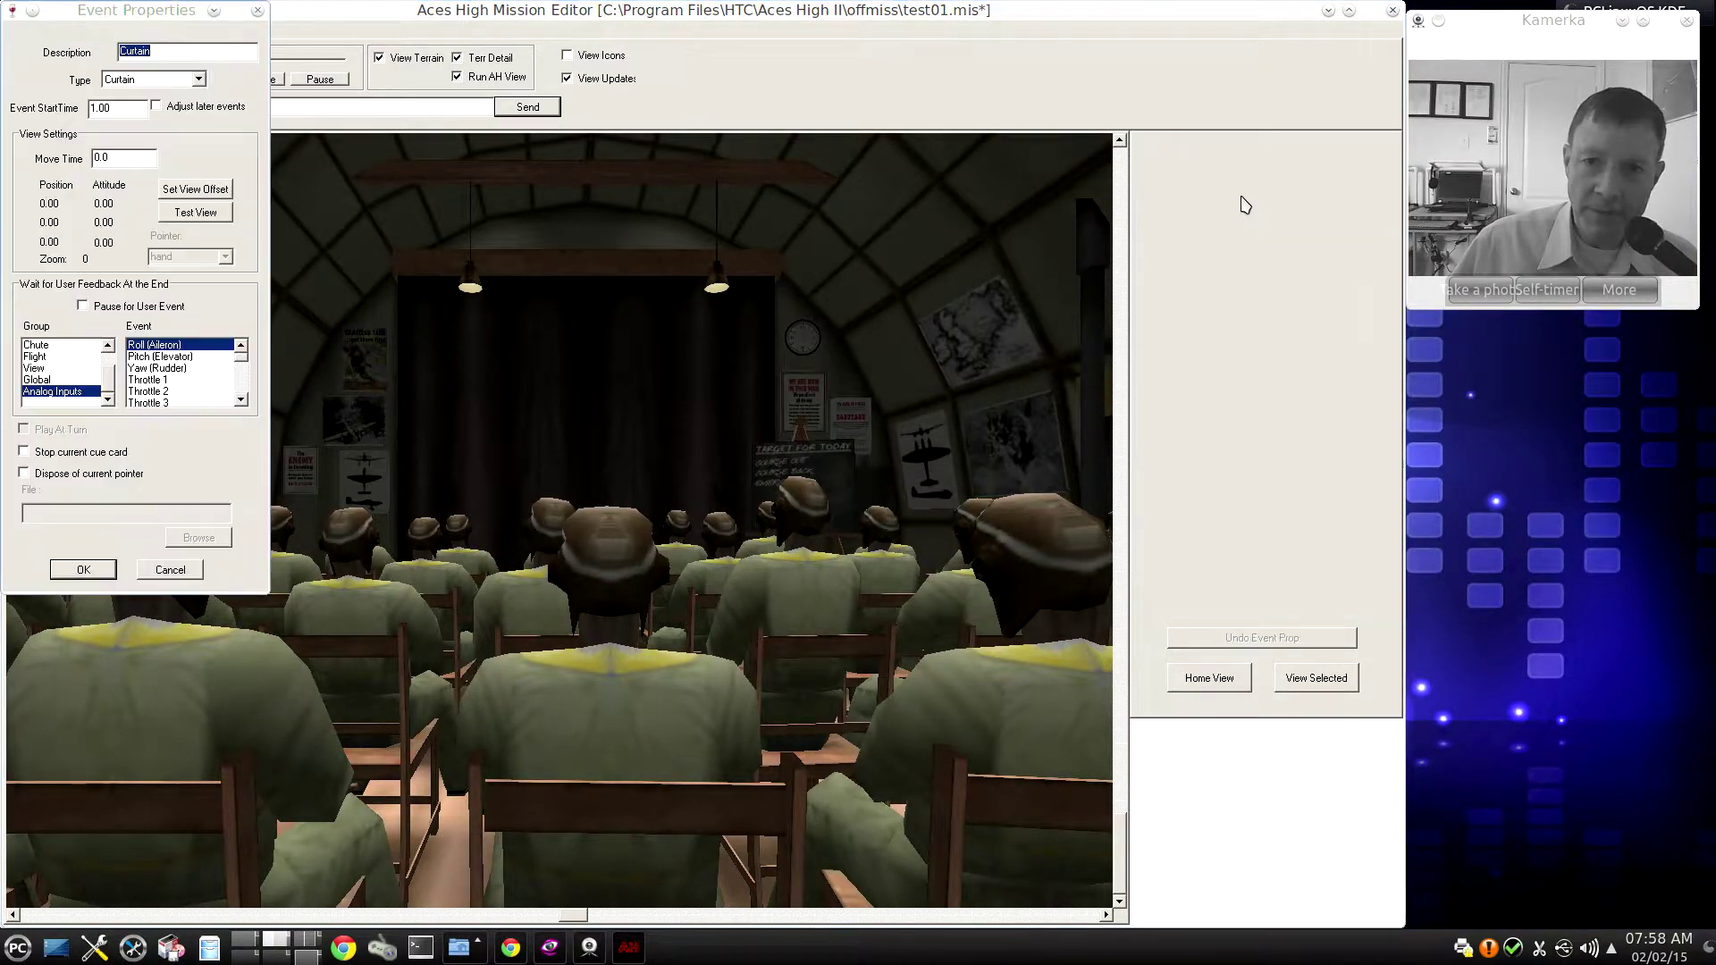
drag(116, 18, 1523, 346)
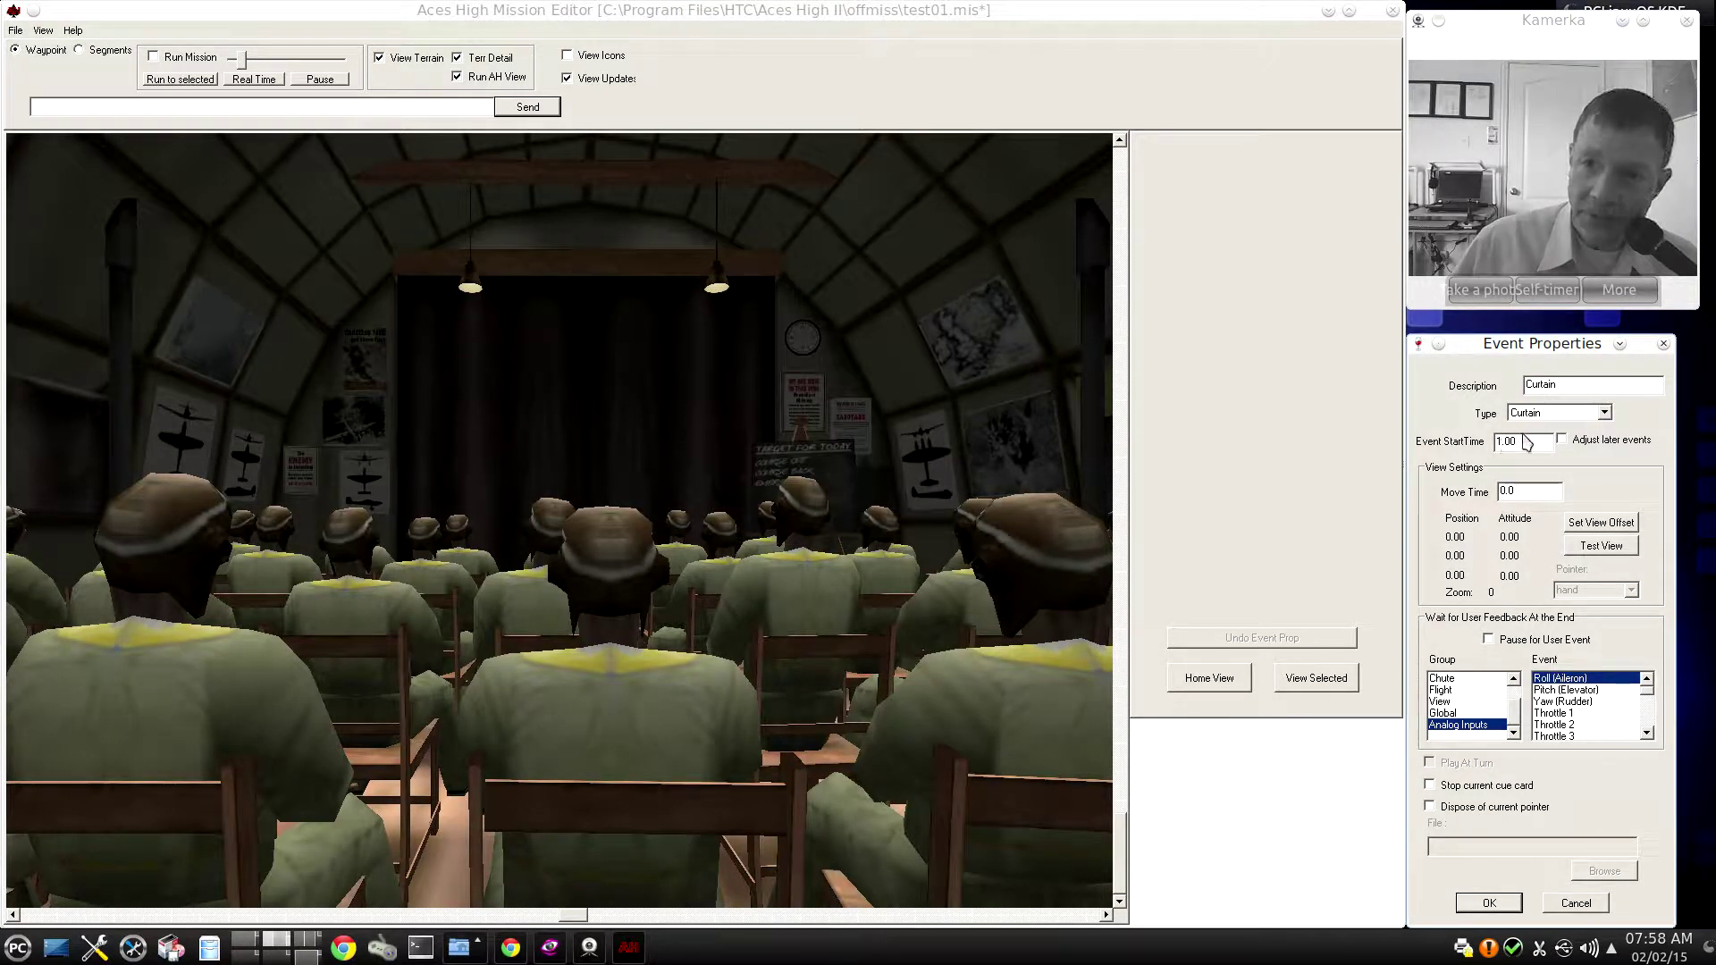
click(1605, 414)
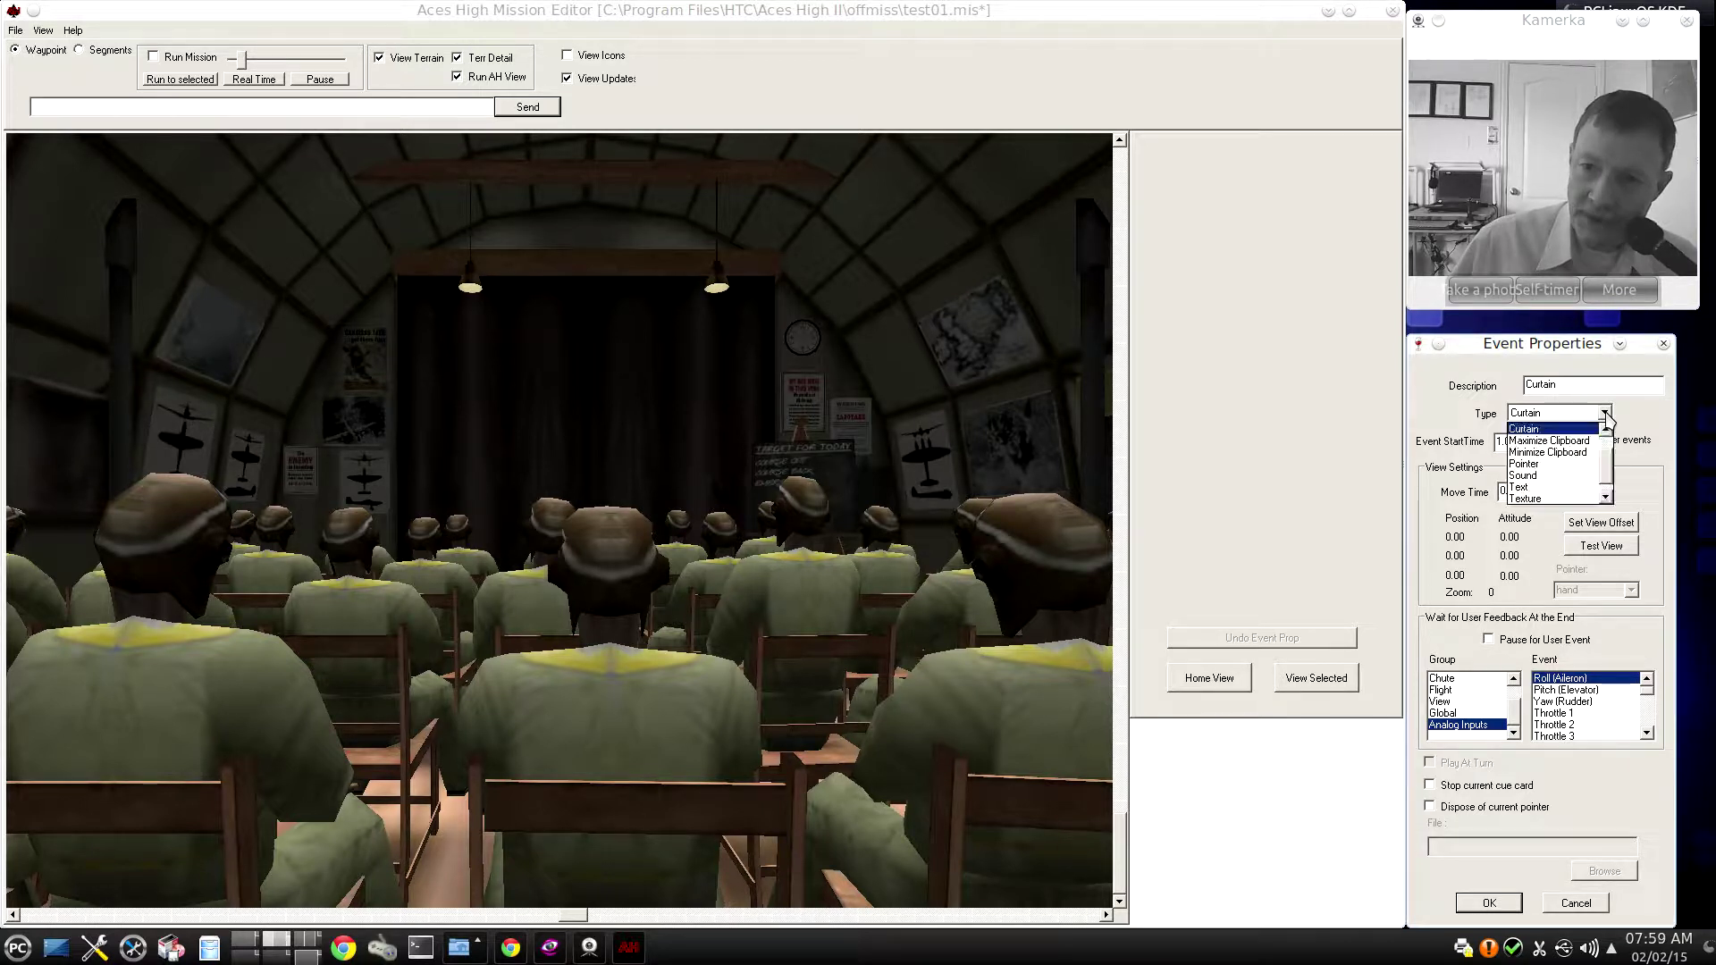
mouse_move(1609, 446)
mouse_down()
mouse_move(1609, 499)
mouse_move(1606, 454)
mouse_up()
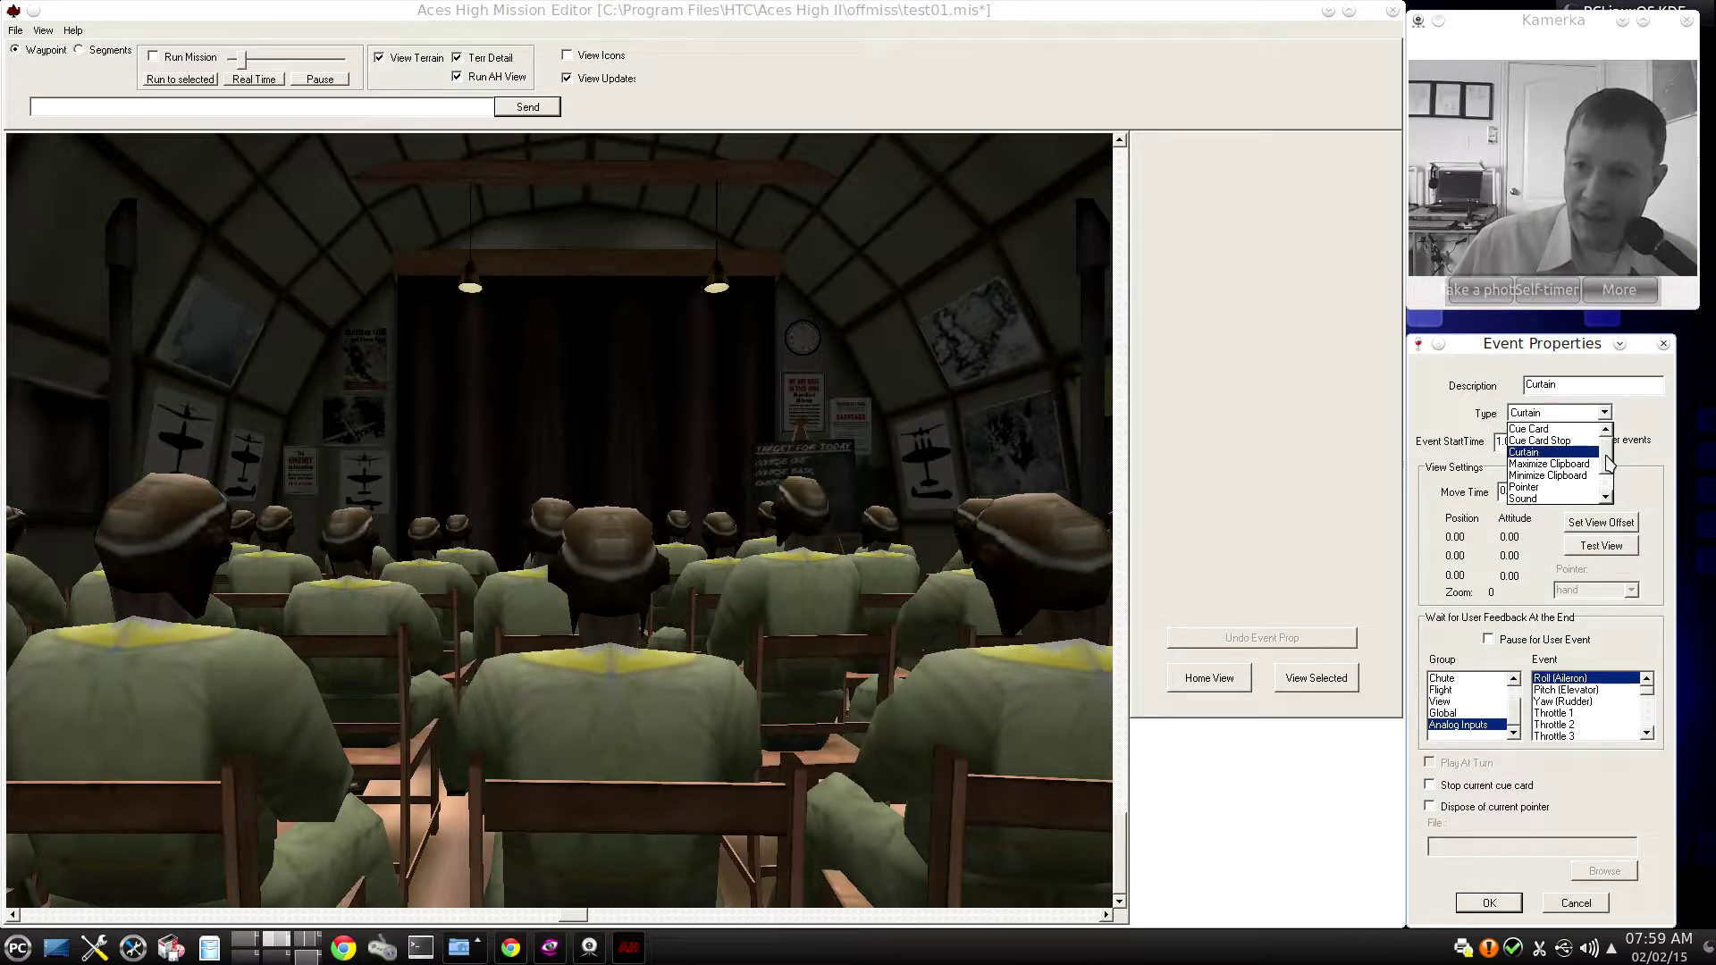
click(1529, 453)
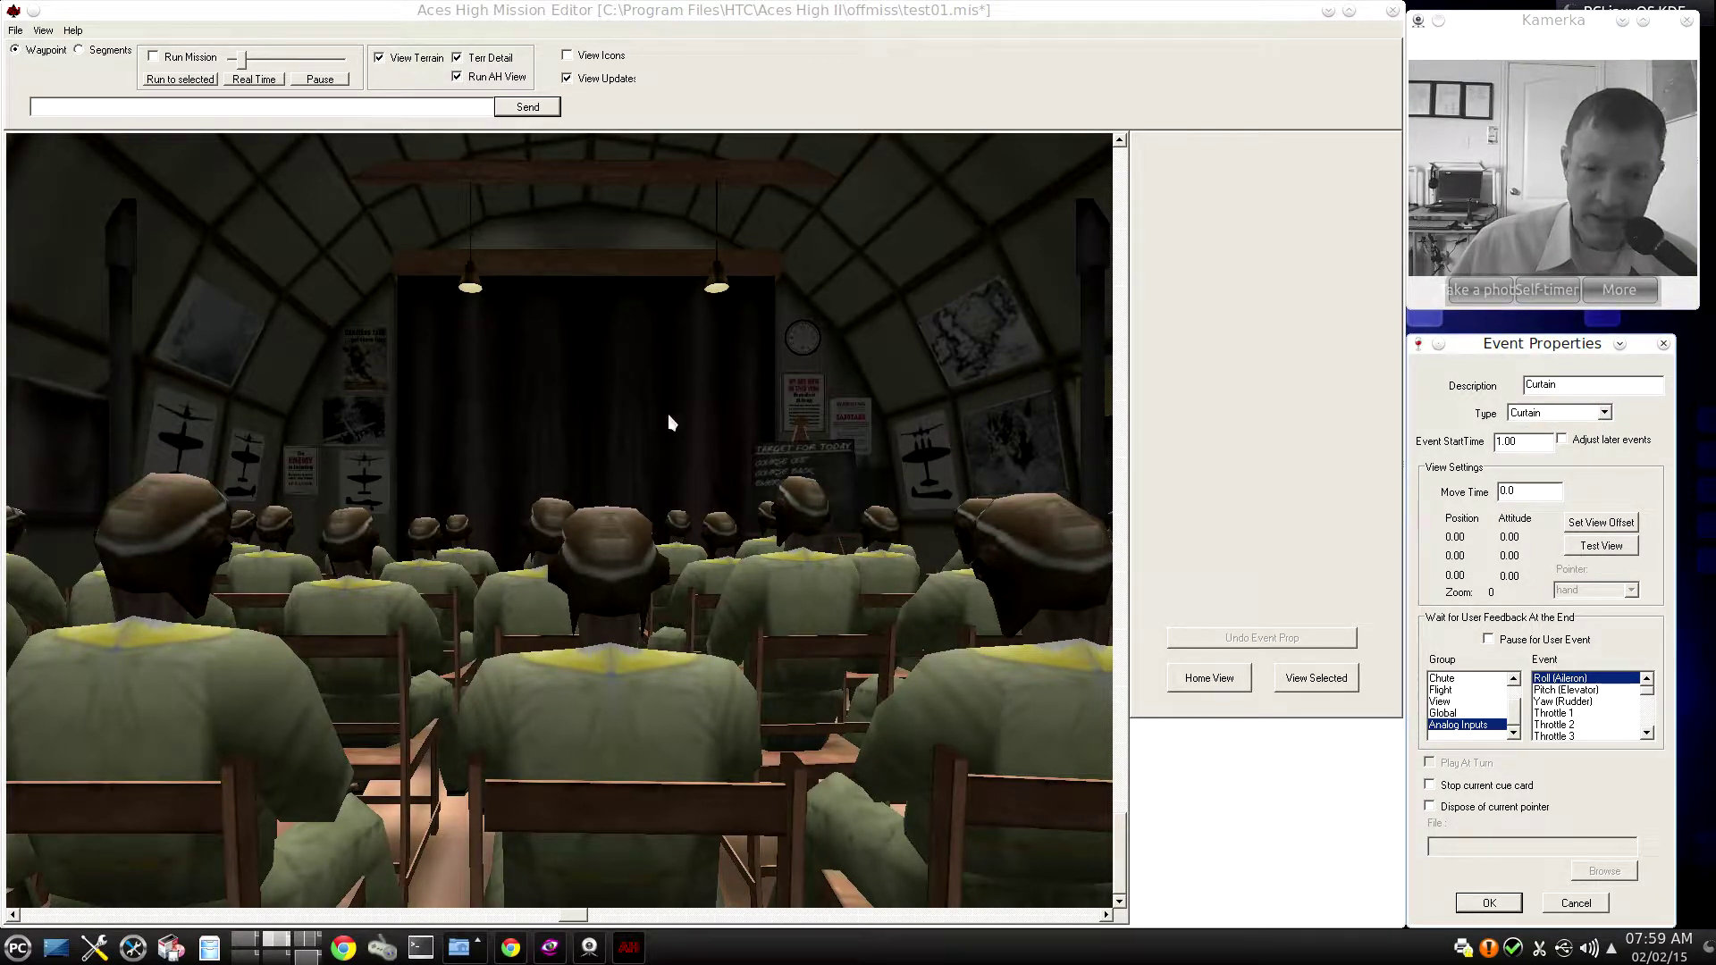
click(1602, 546)
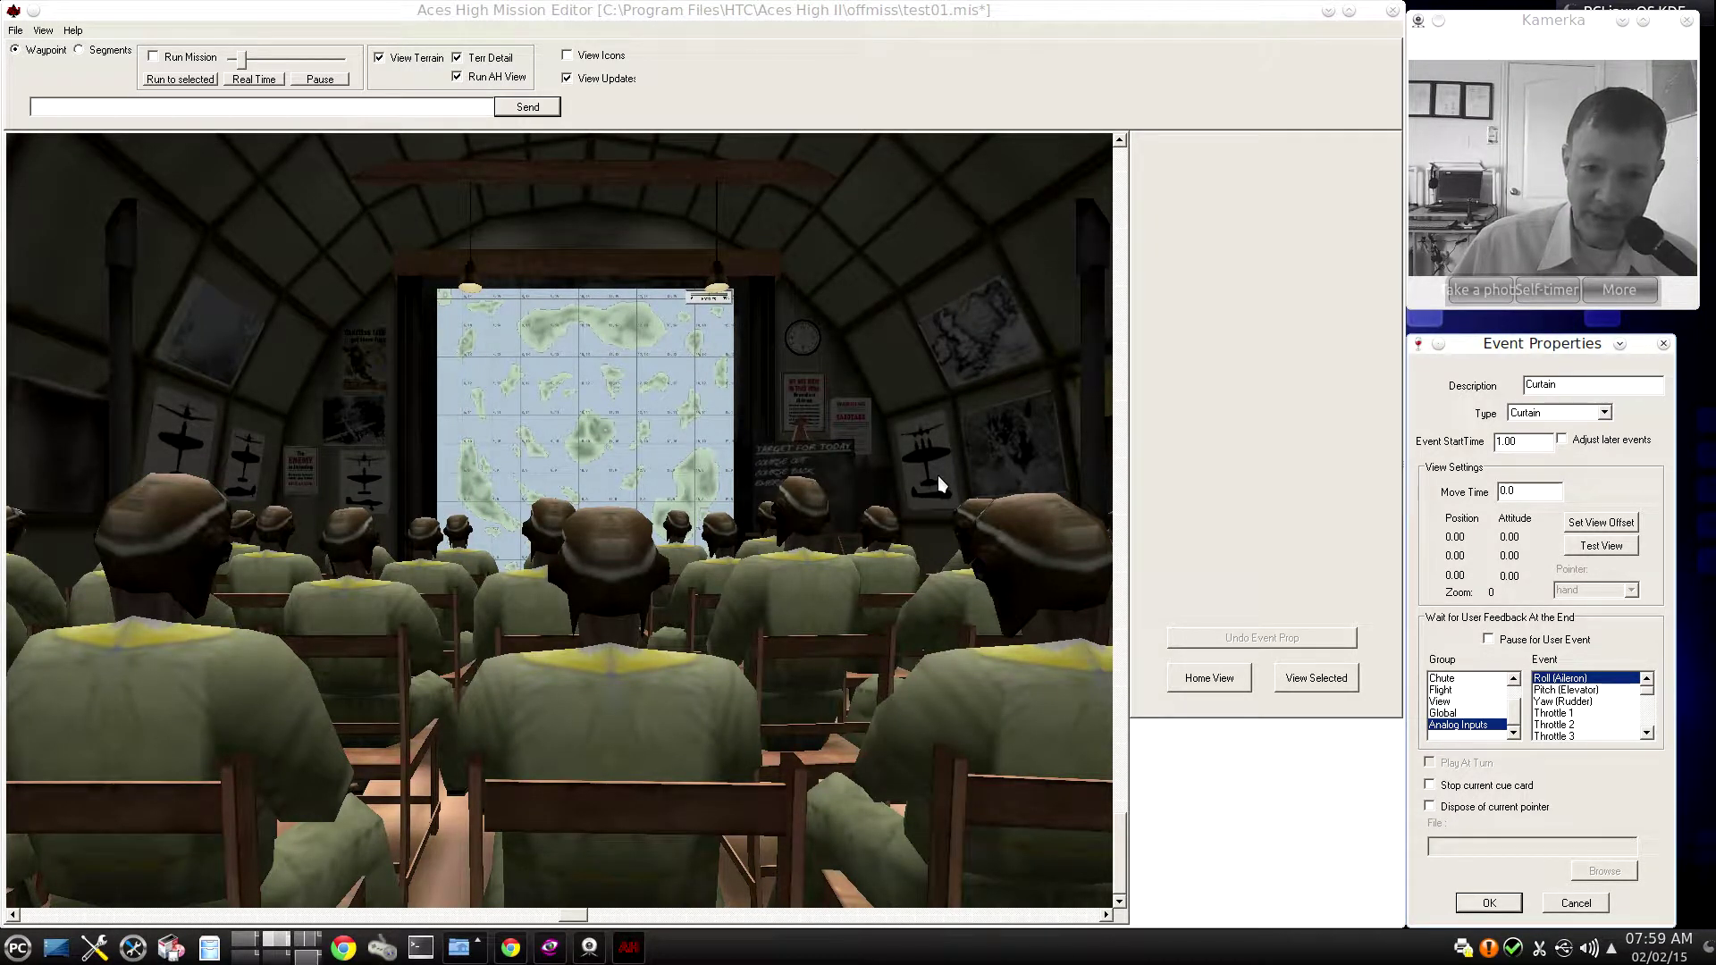
click(1490, 902)
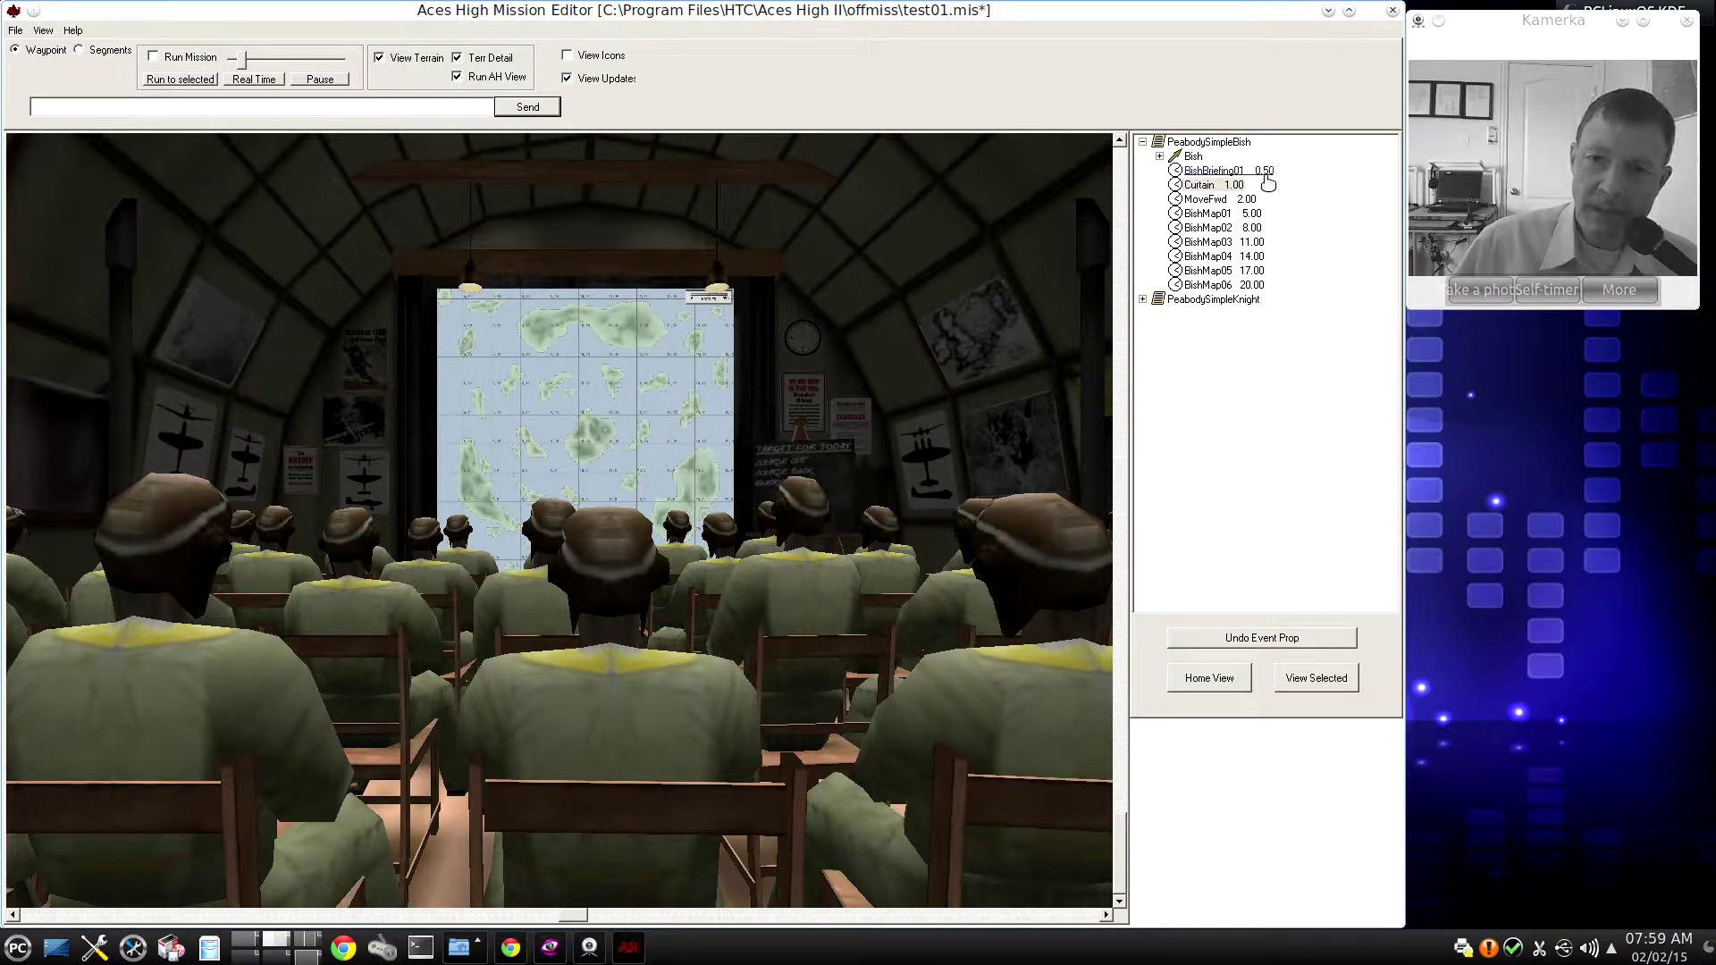
- Delete the Curtain event from the PeabodySimpleBish mission
click(1199, 184)
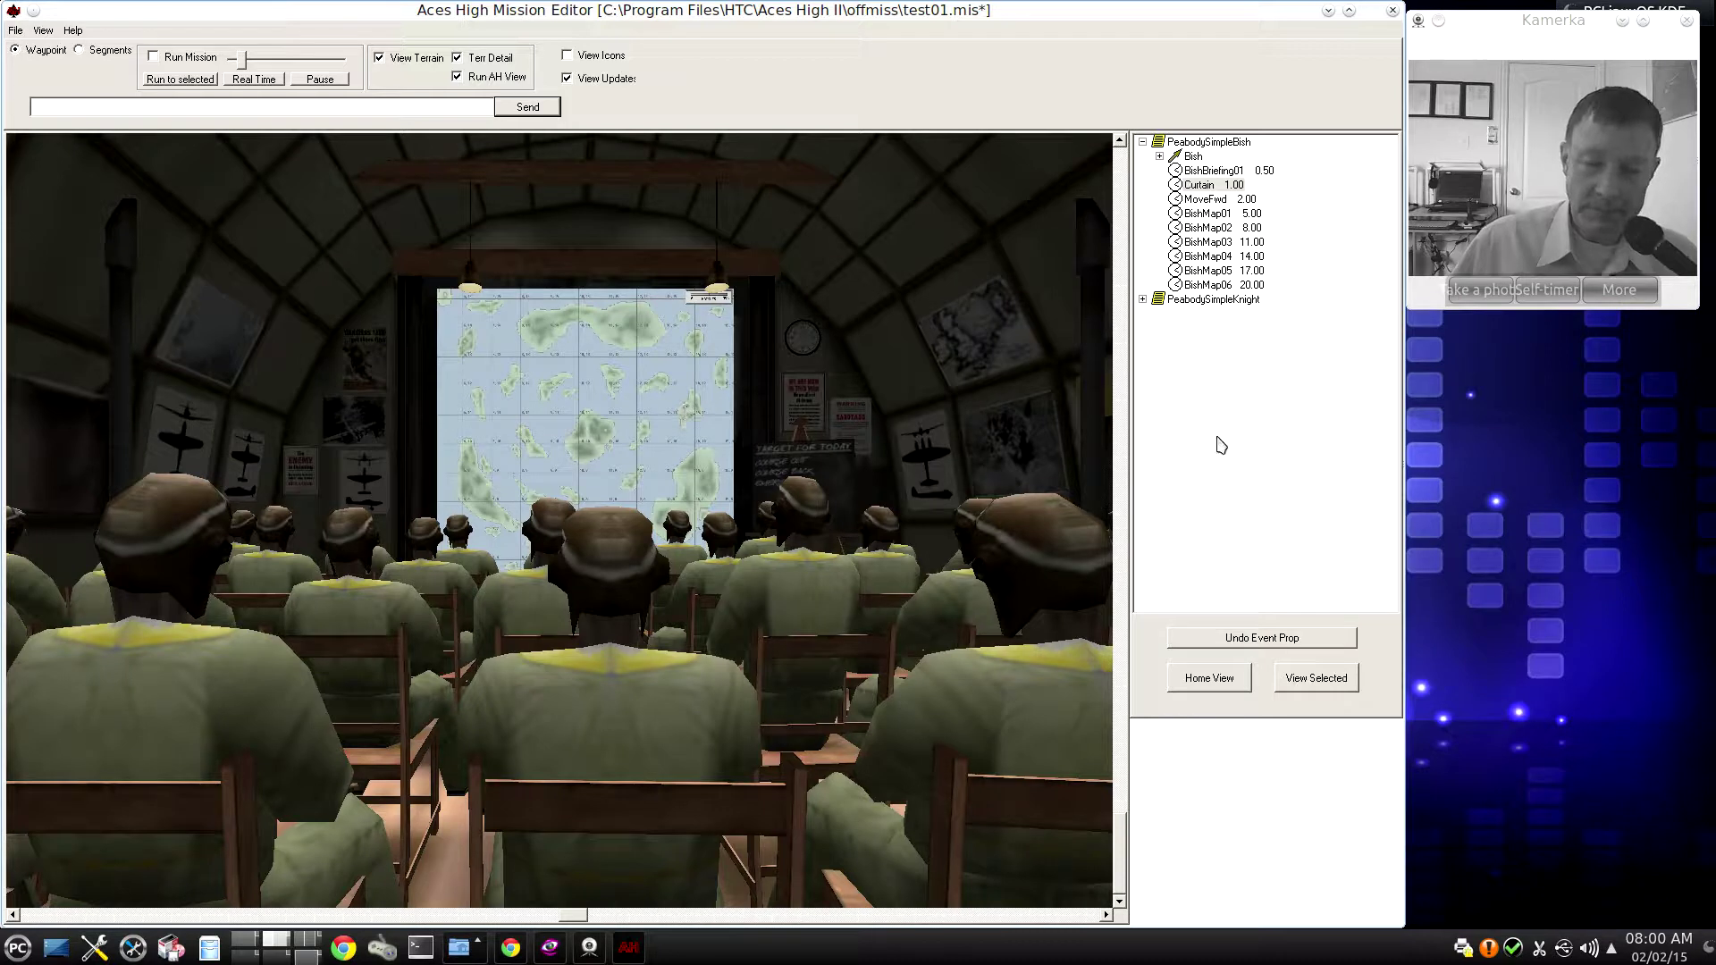
right_click(1198, 190)
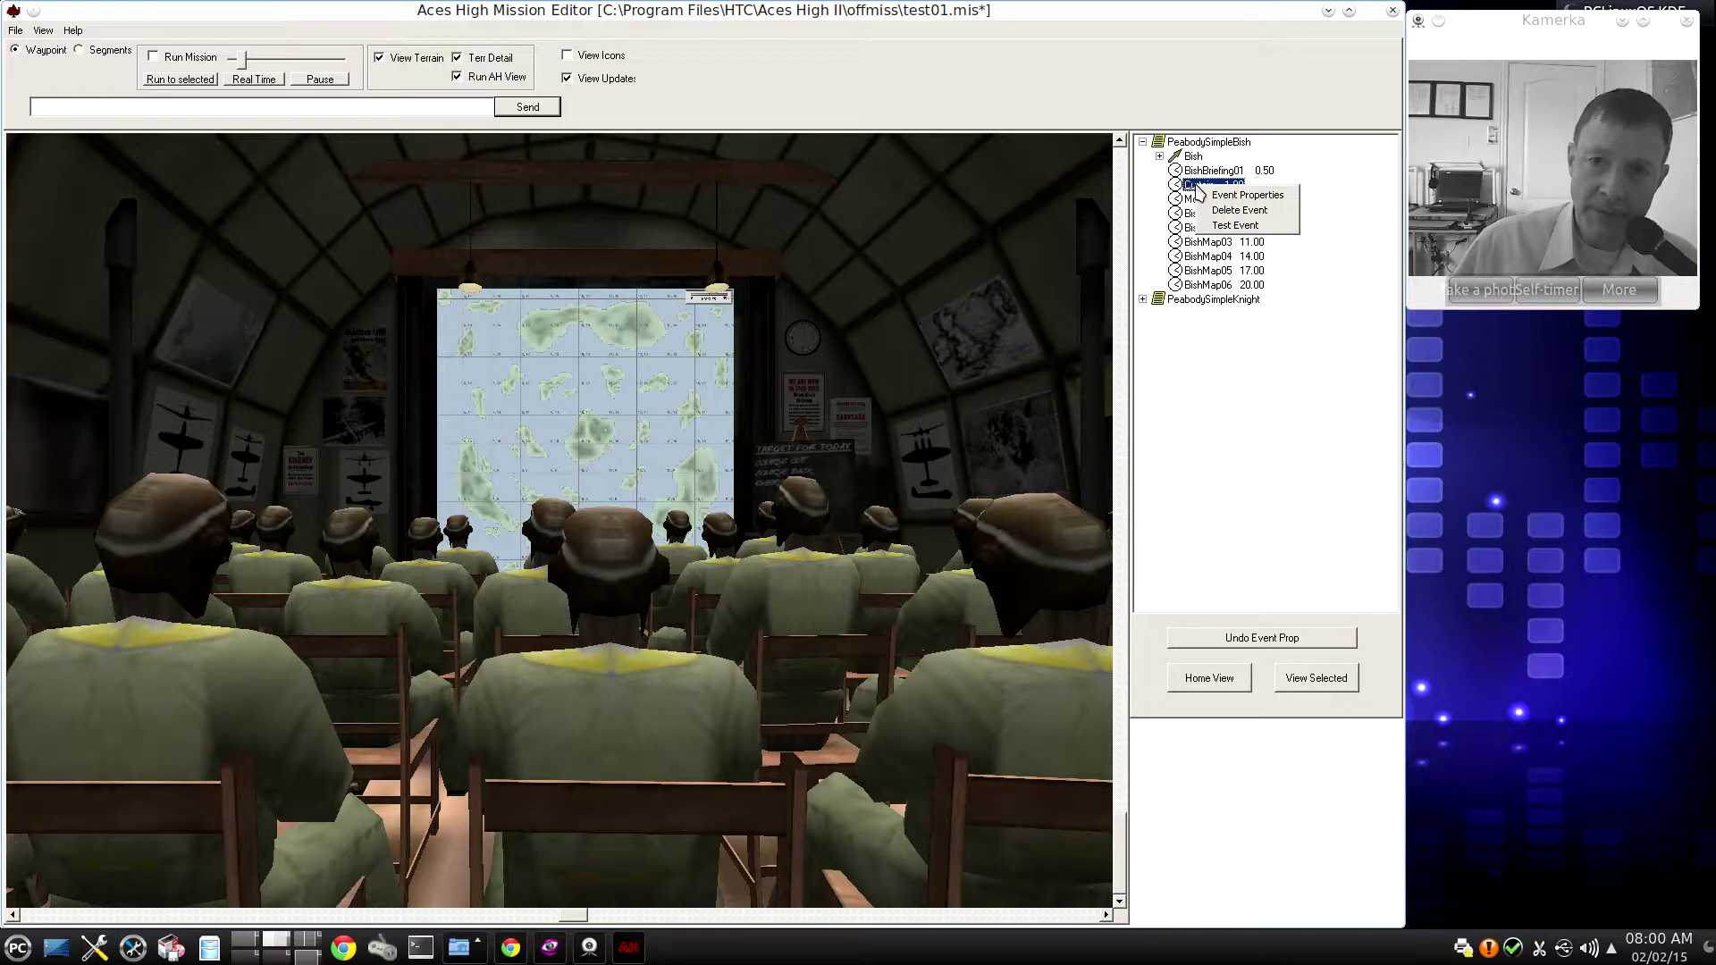
click(1242, 211)
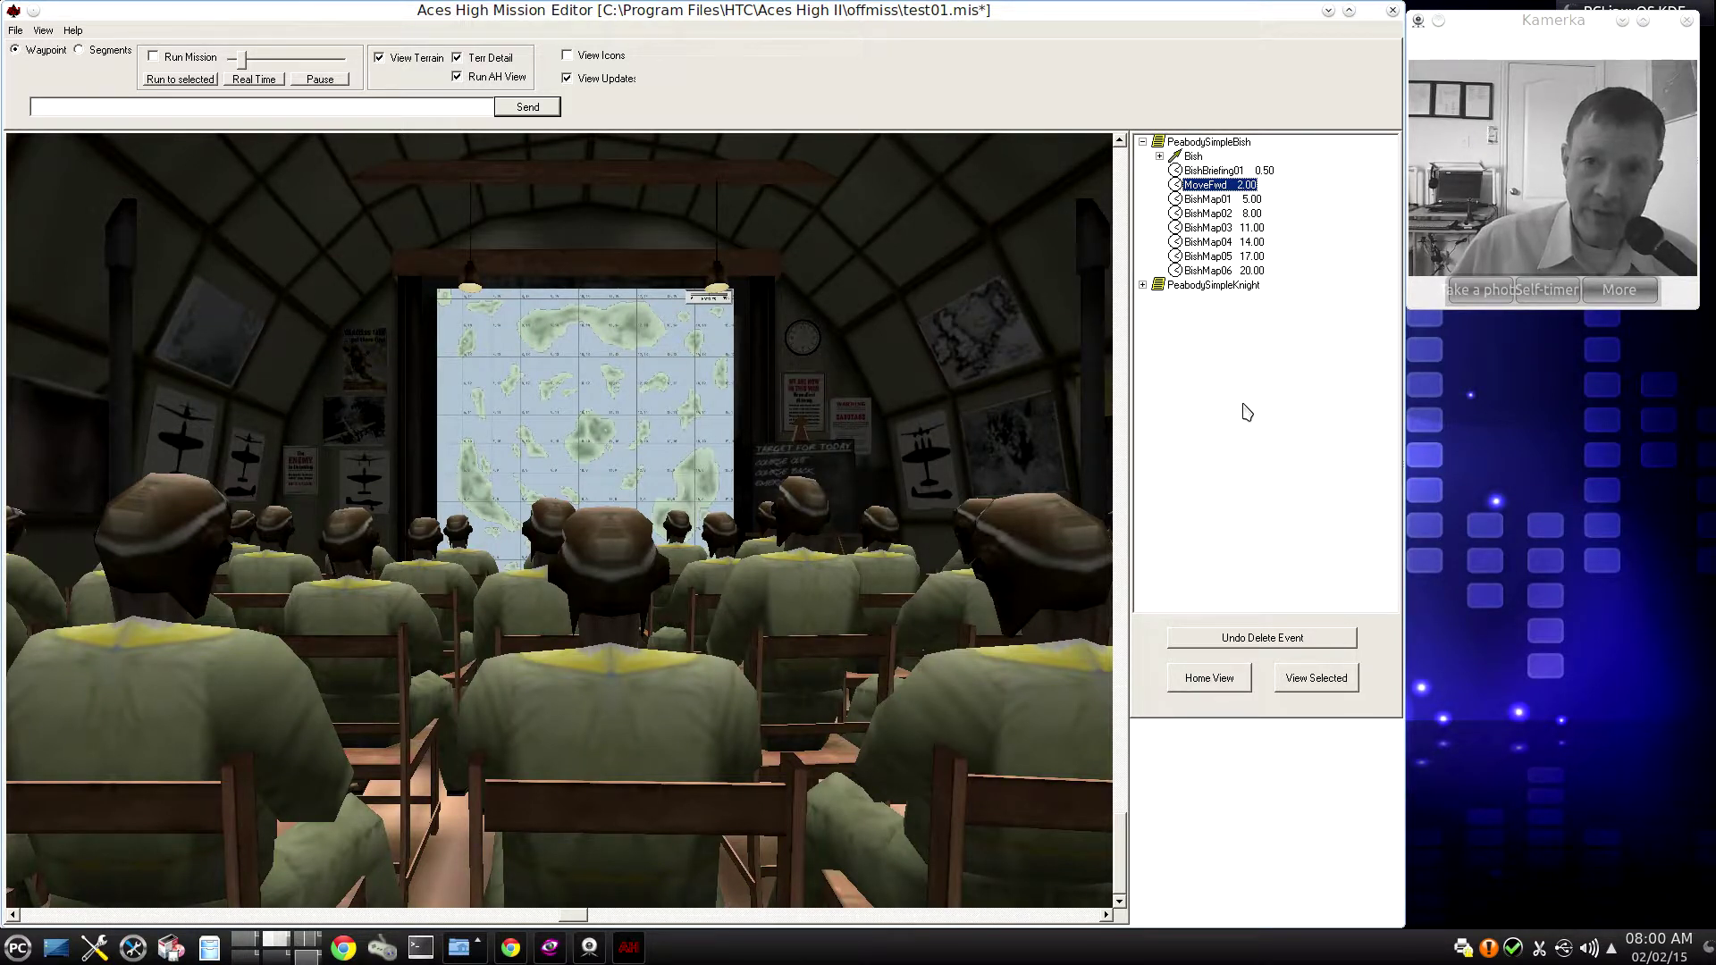
- Add an event of type Curtain with a start time of 1.00 to the PeabodySimpleBish mission
right_click(1221, 148)
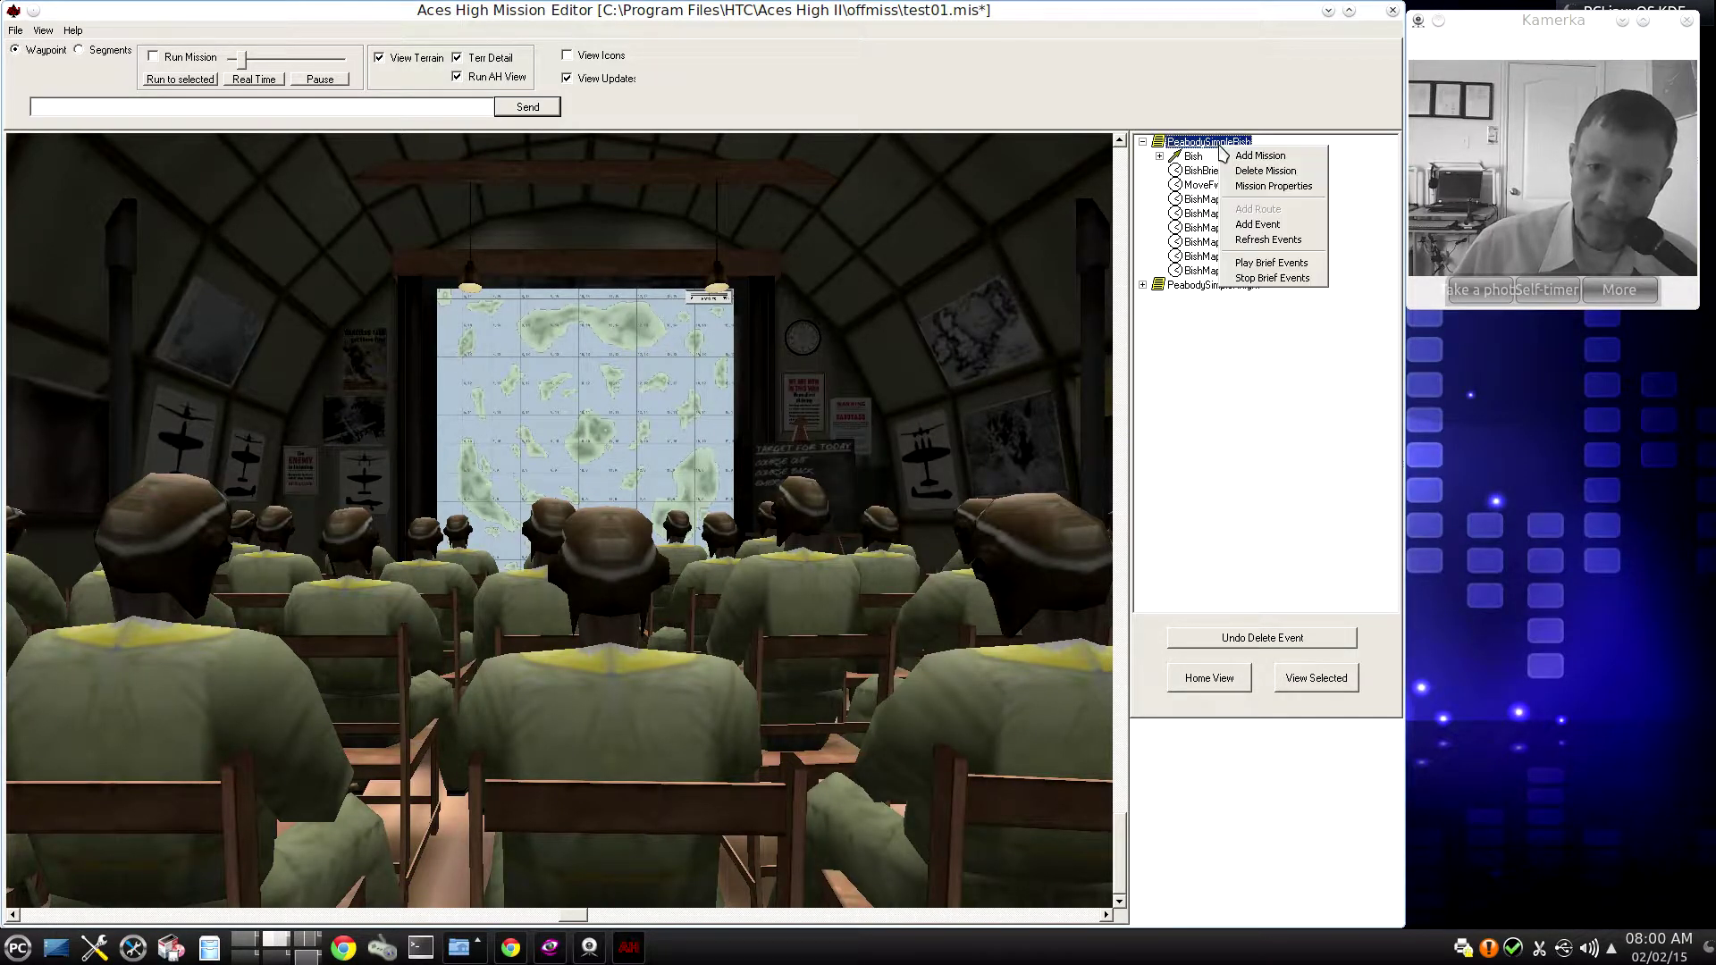
click(1270, 225)
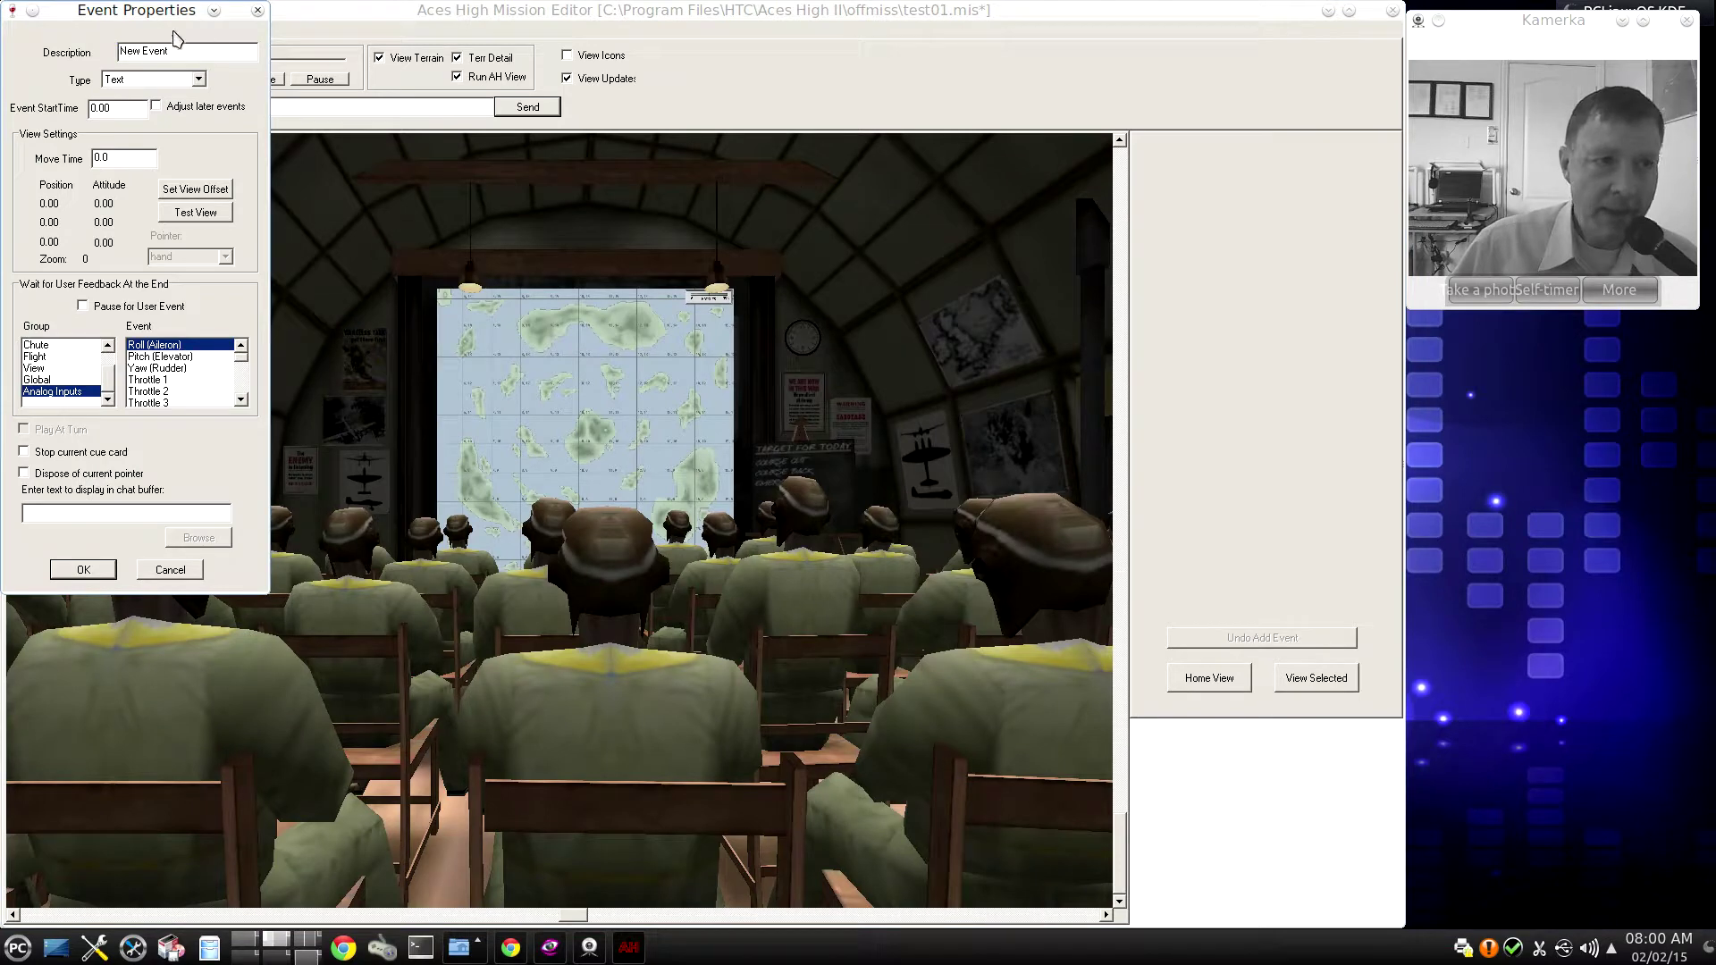
drag(125, 12, 1530, 337)
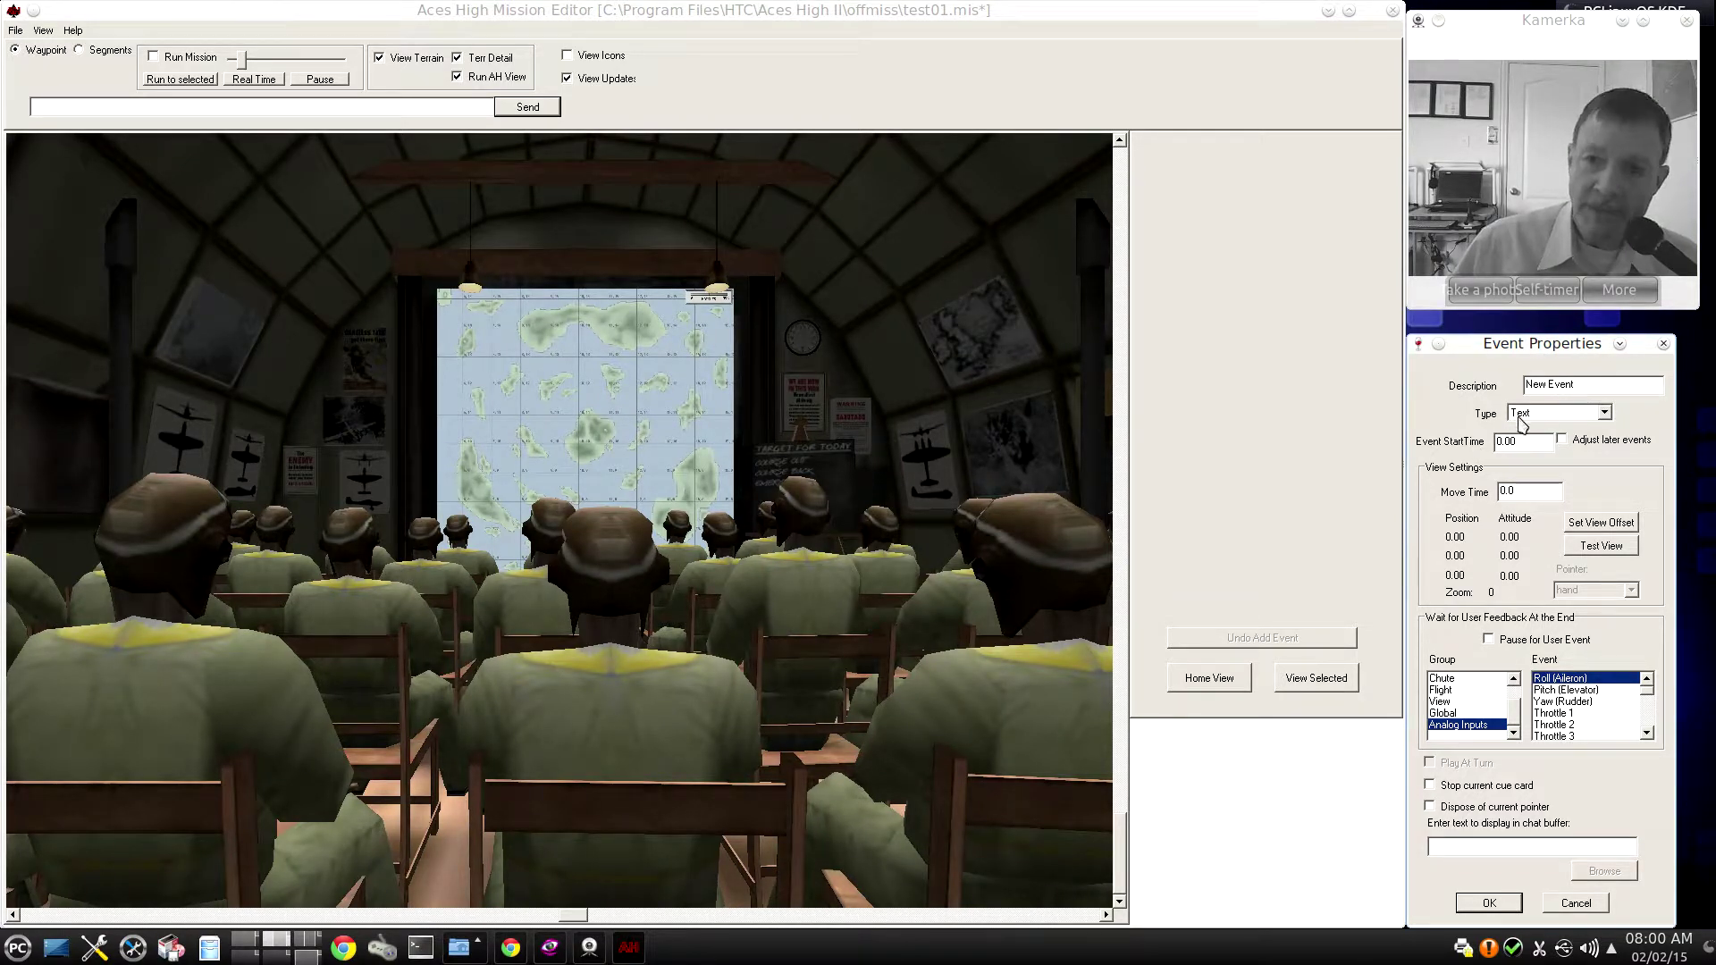
click(1605, 414)
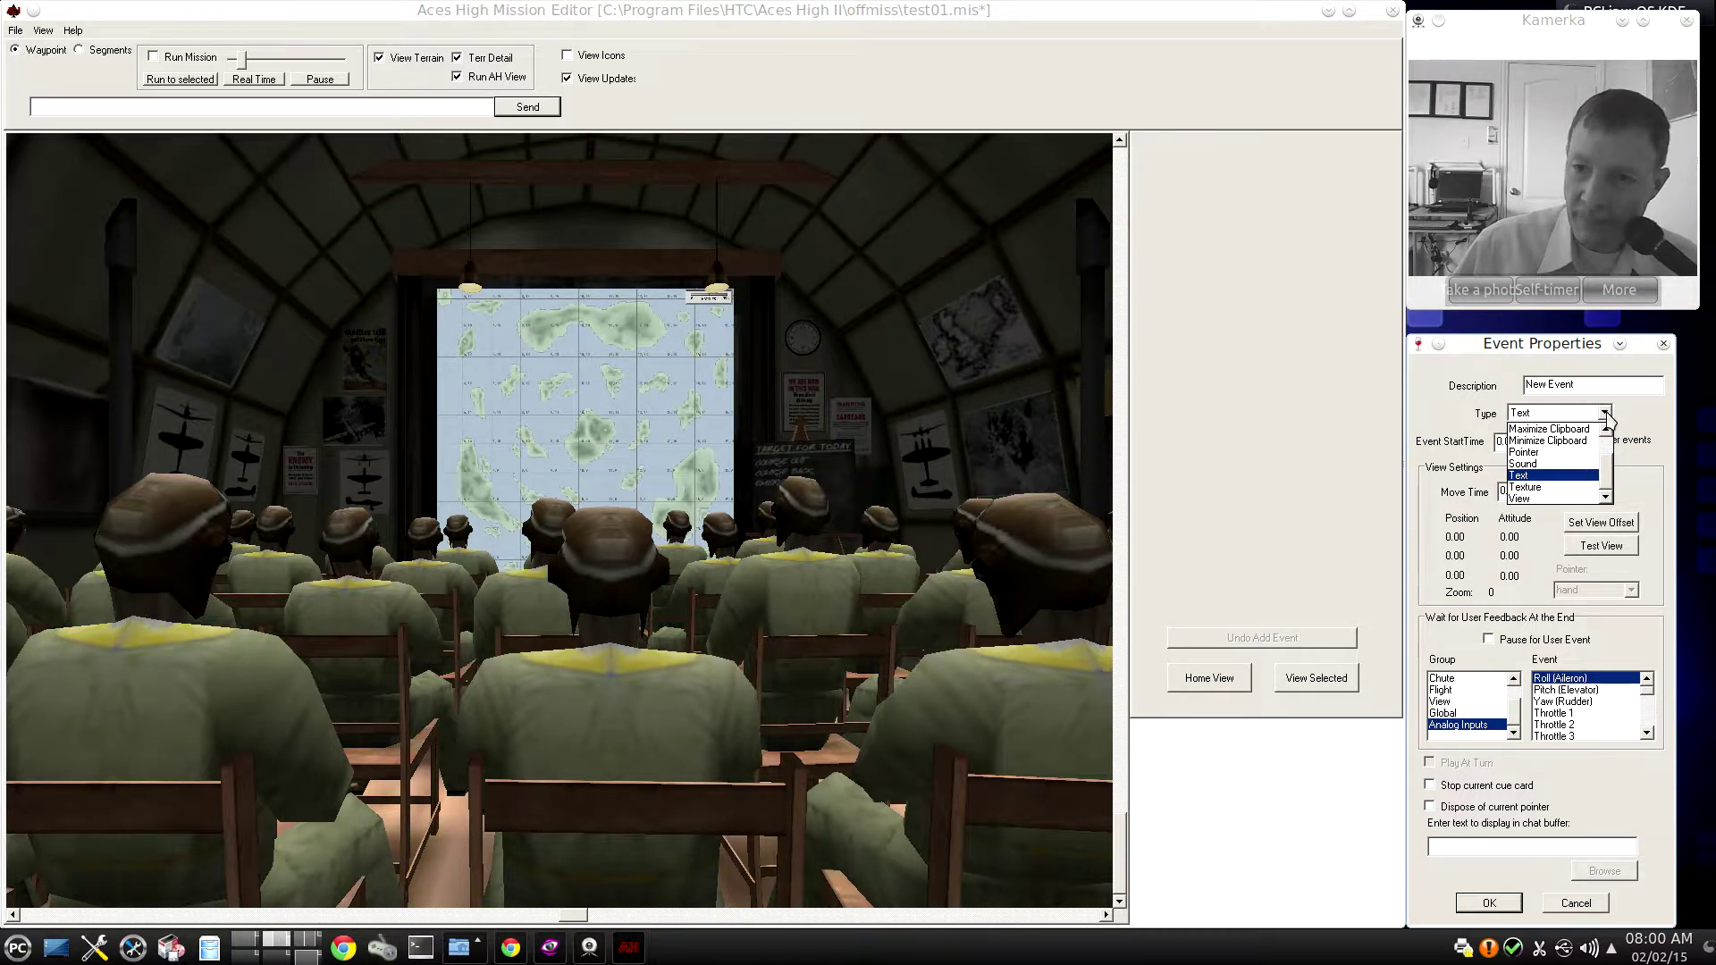
mouse_move(1606, 466)
mouse_down()
mouse_move(1606, 443)
mouse_move(1604, 480)
mouse_move(1606, 439)
mouse_up()
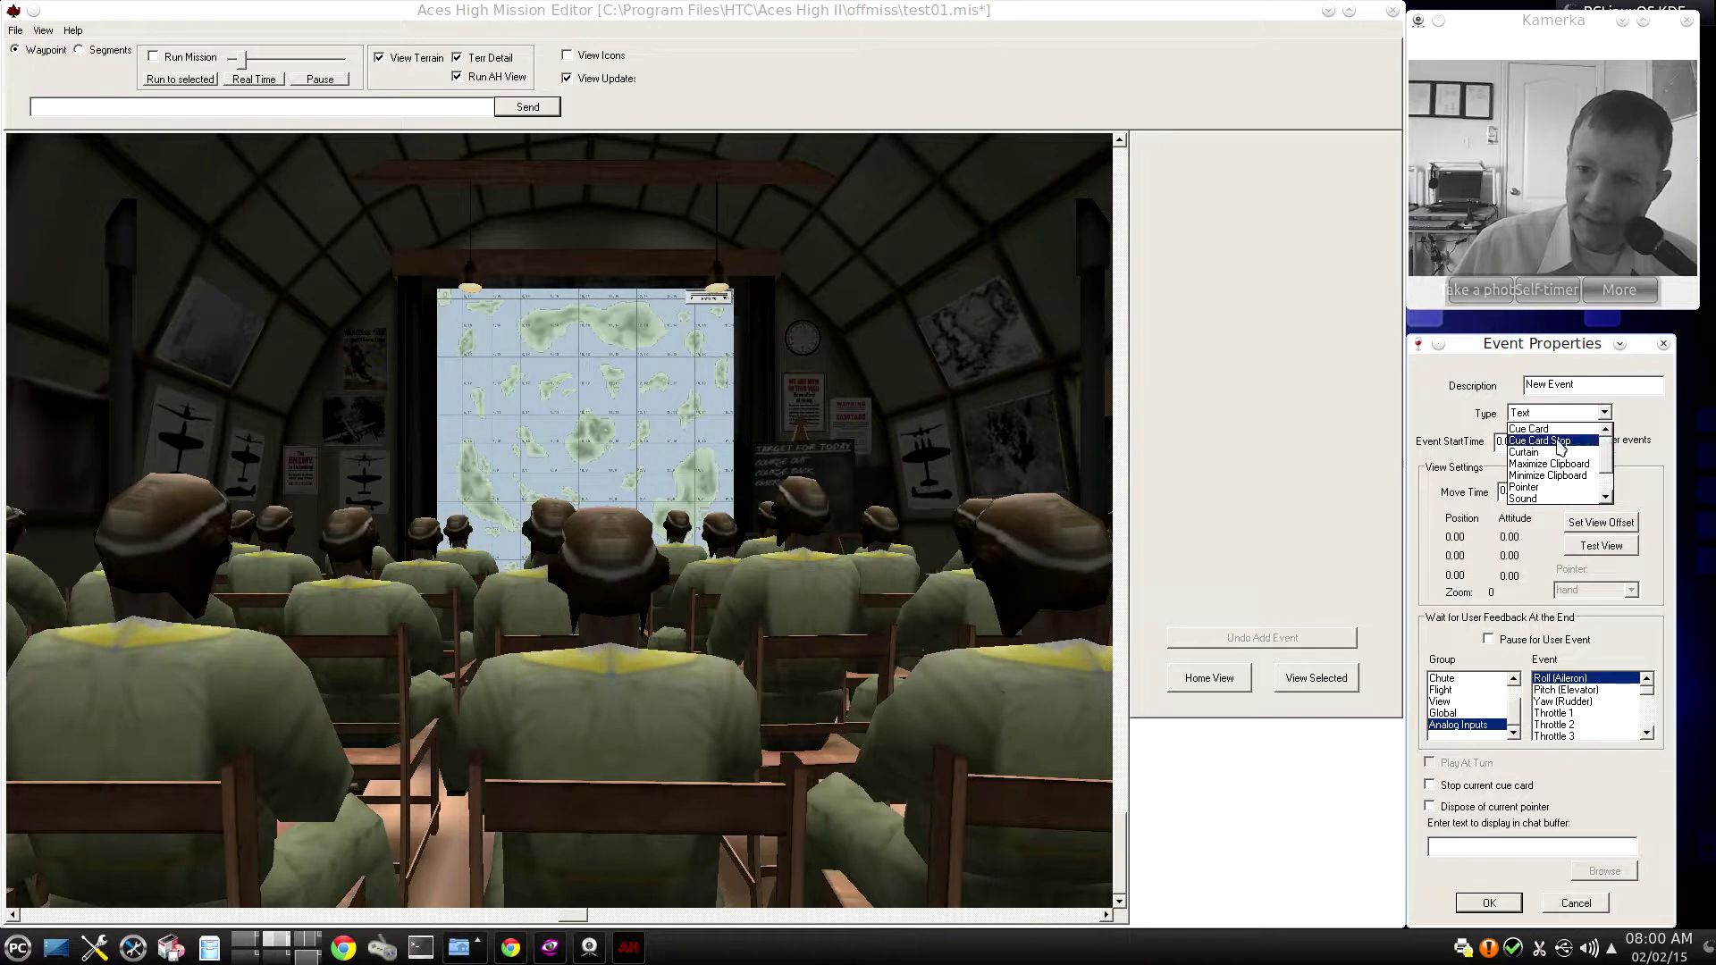
click(1529, 453)
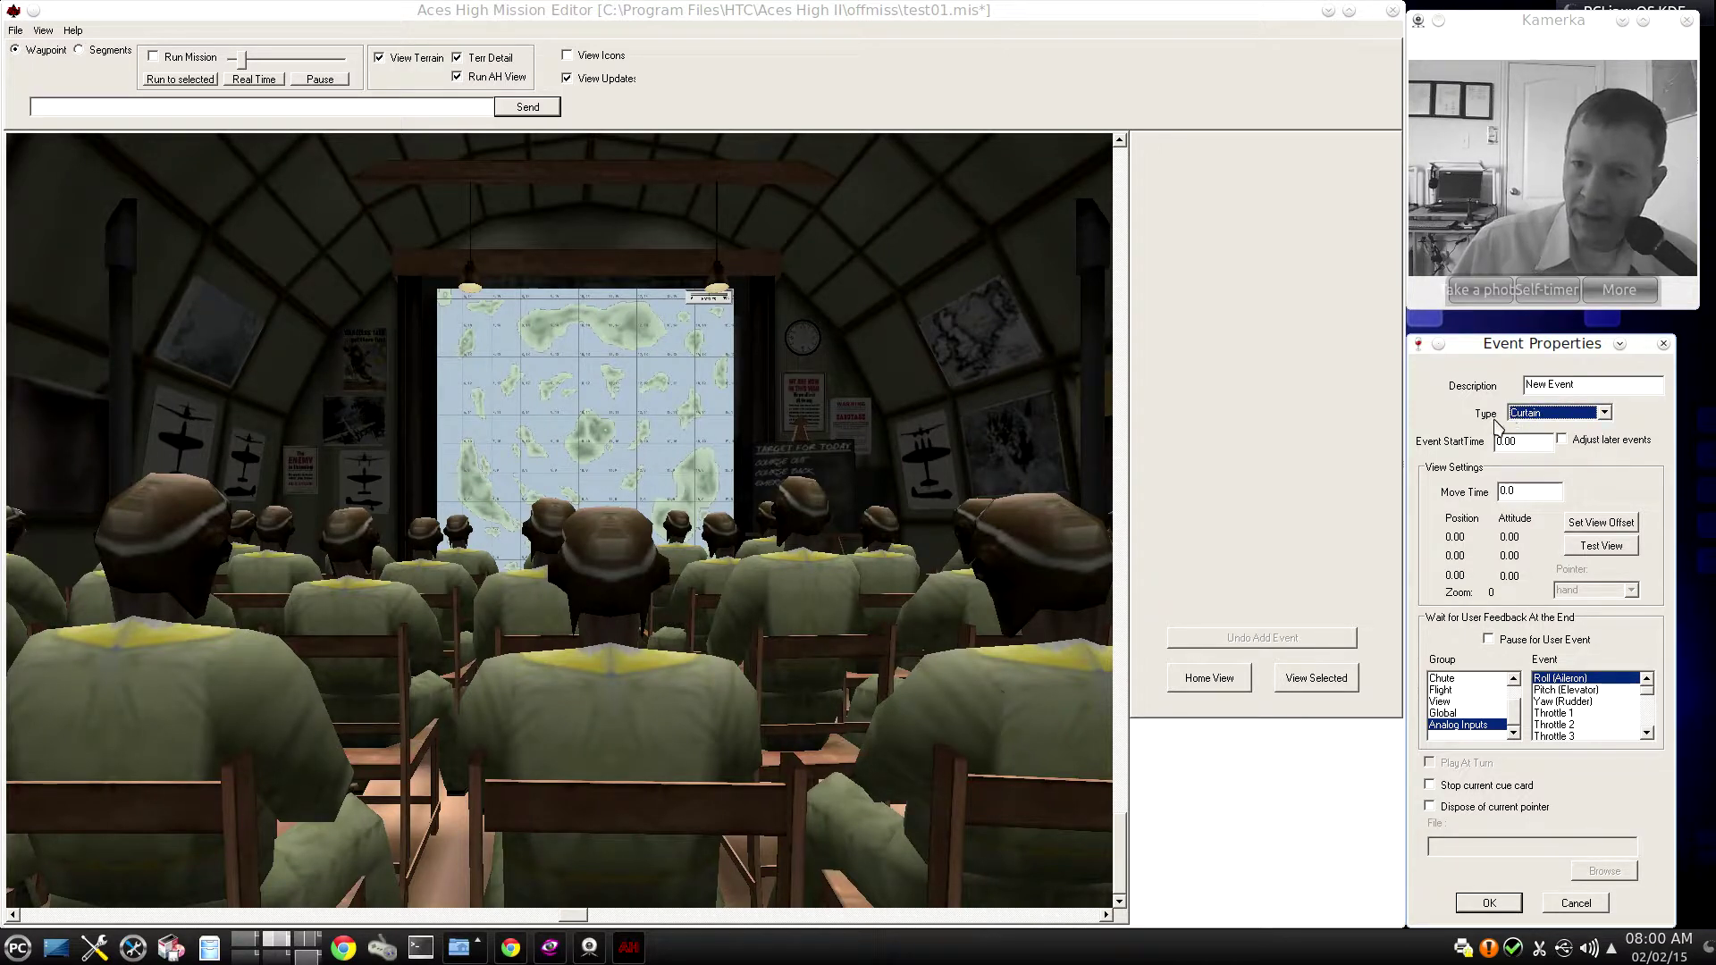
click(1501, 444)
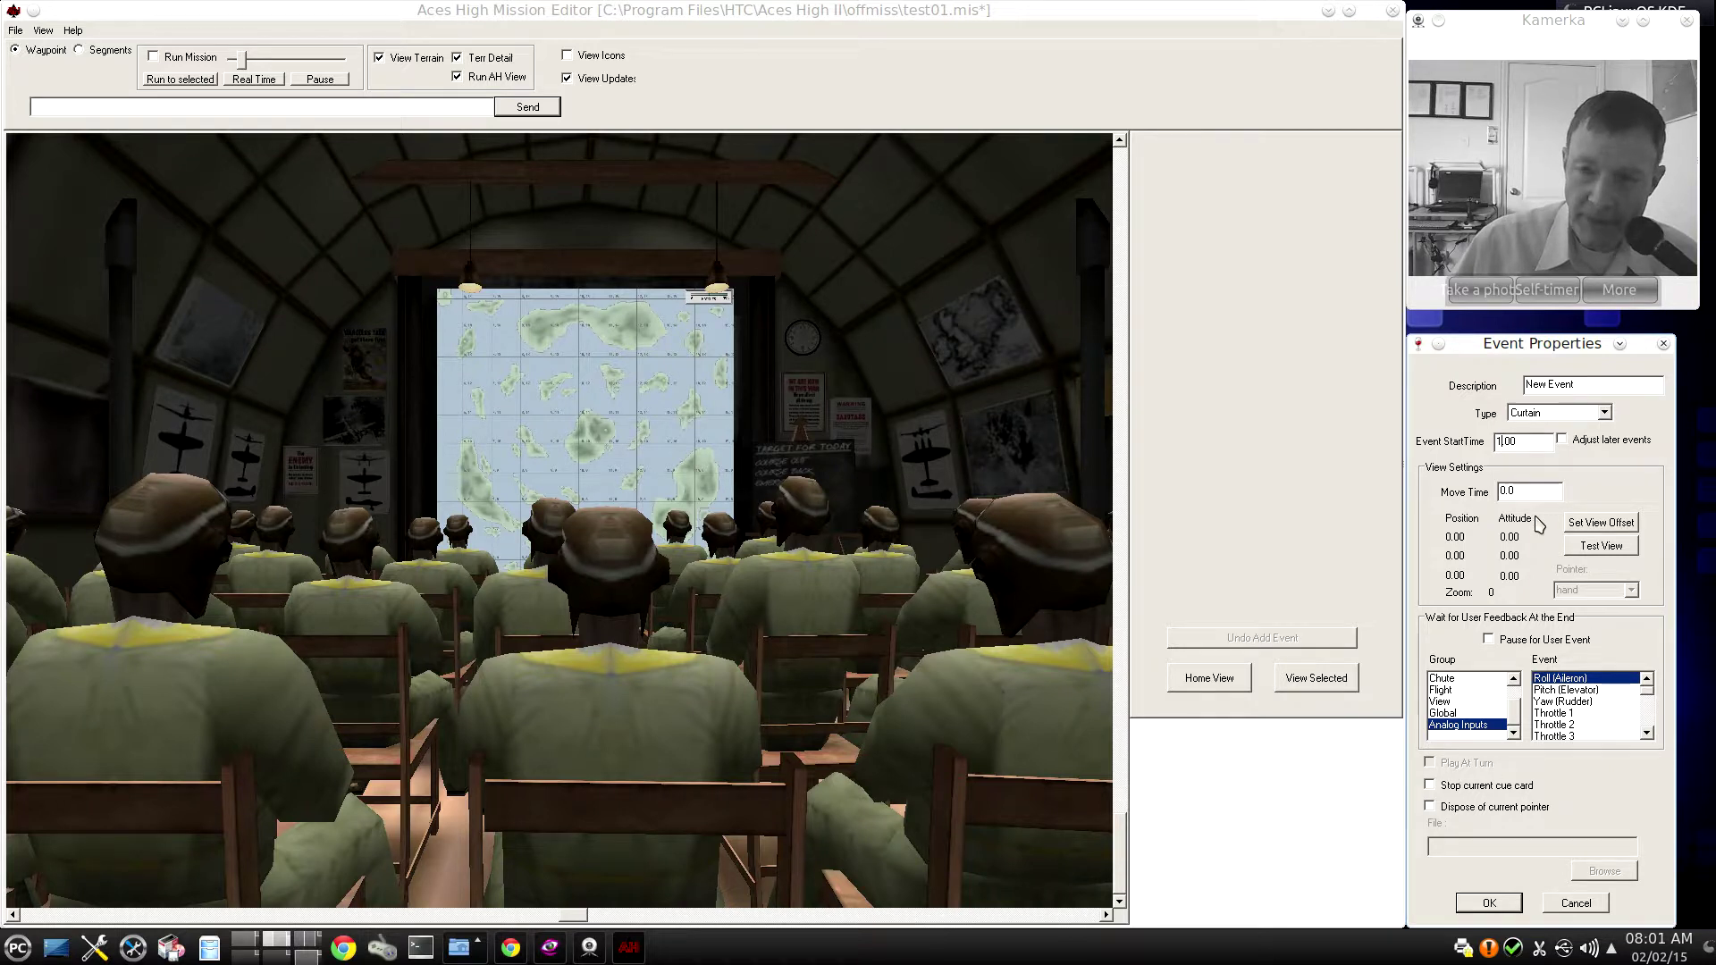
click(1488, 902)
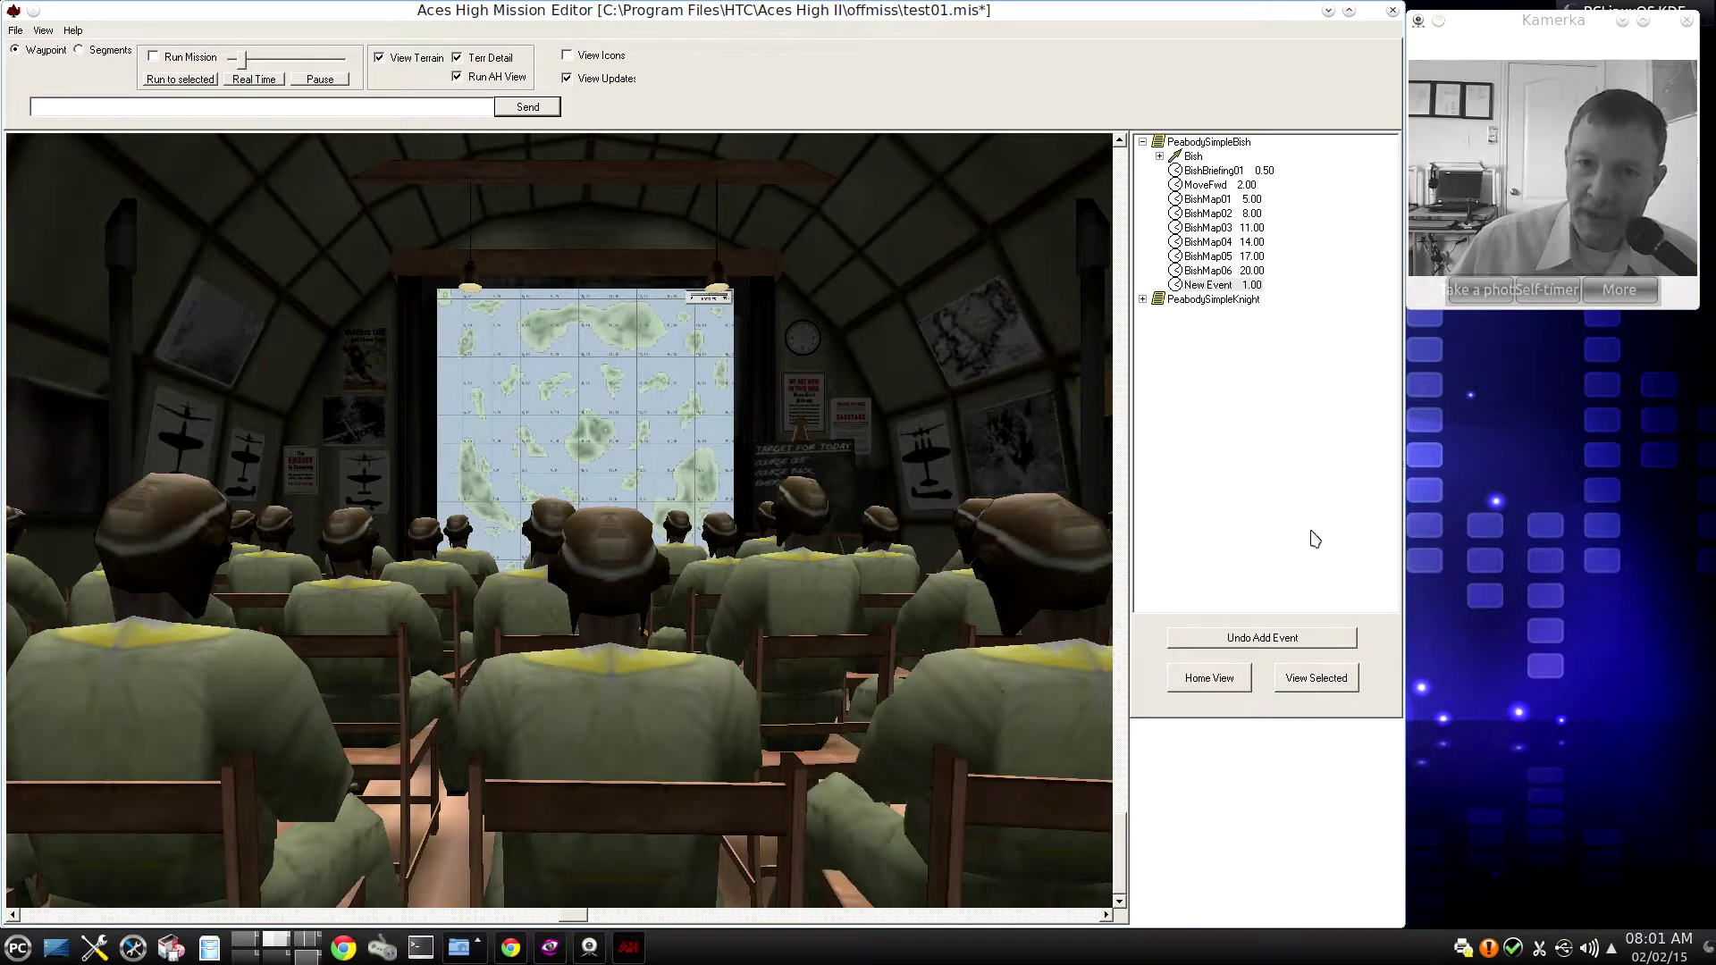
- Change the new curtain event's description to "Open Curtain"
right_click(1219, 293)
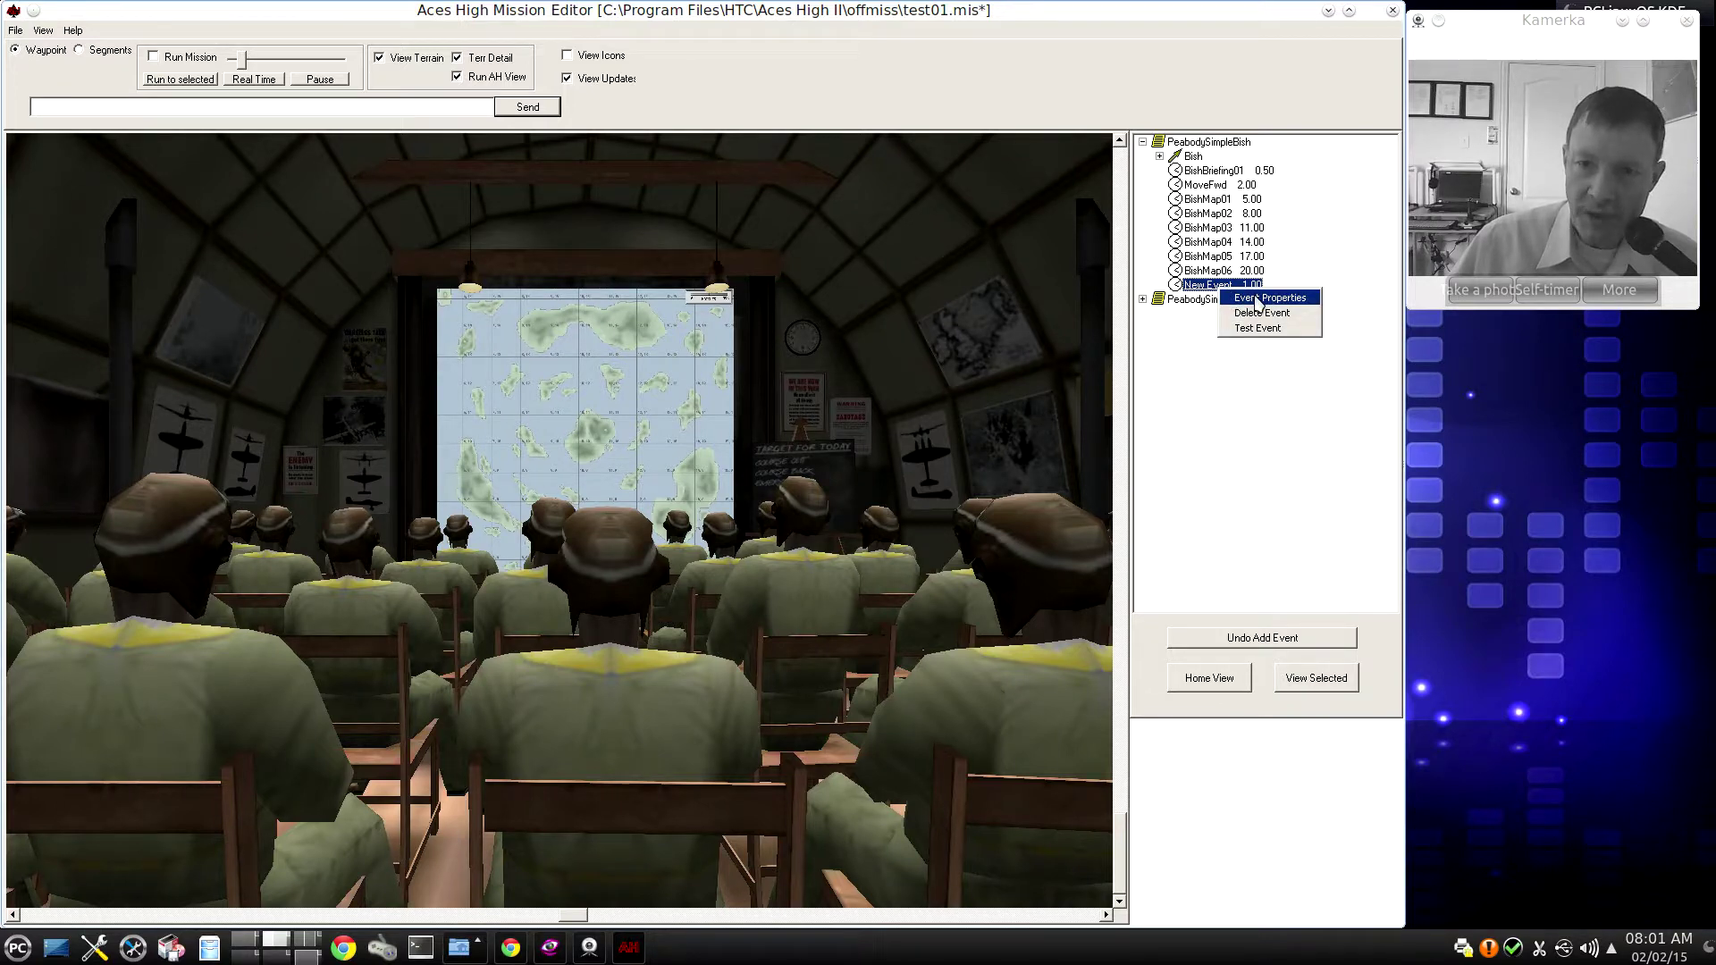
click(1258, 300)
drag(207, 25, 1600, 367)
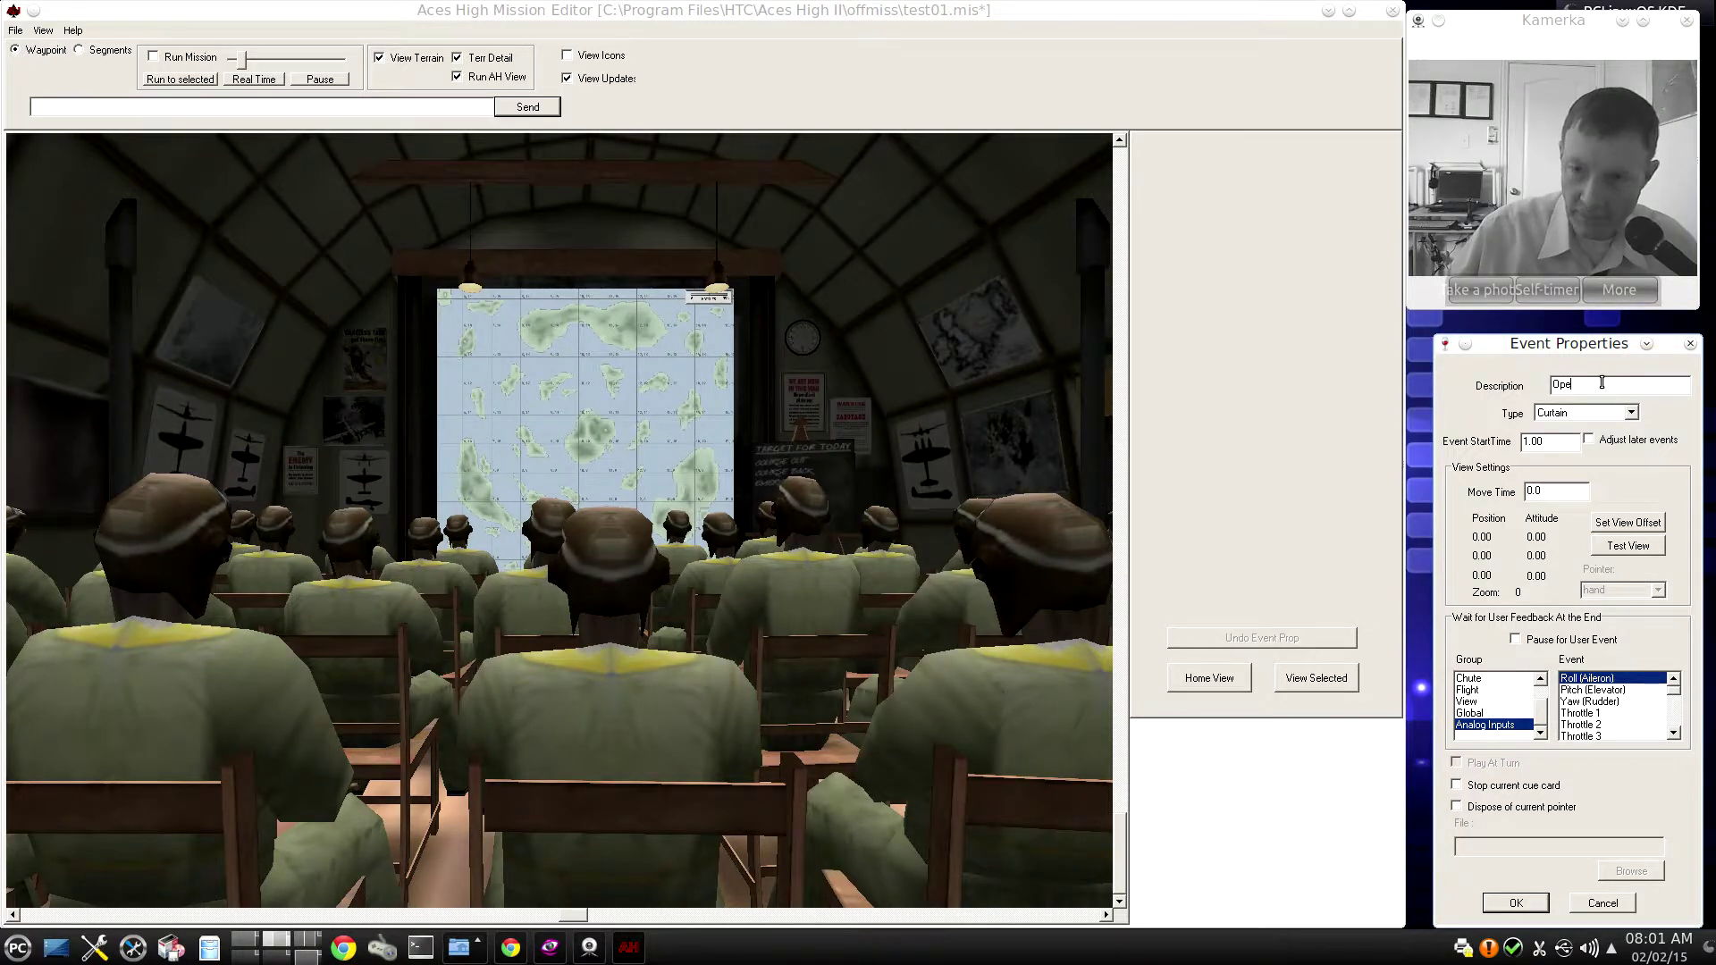
text(urtain)
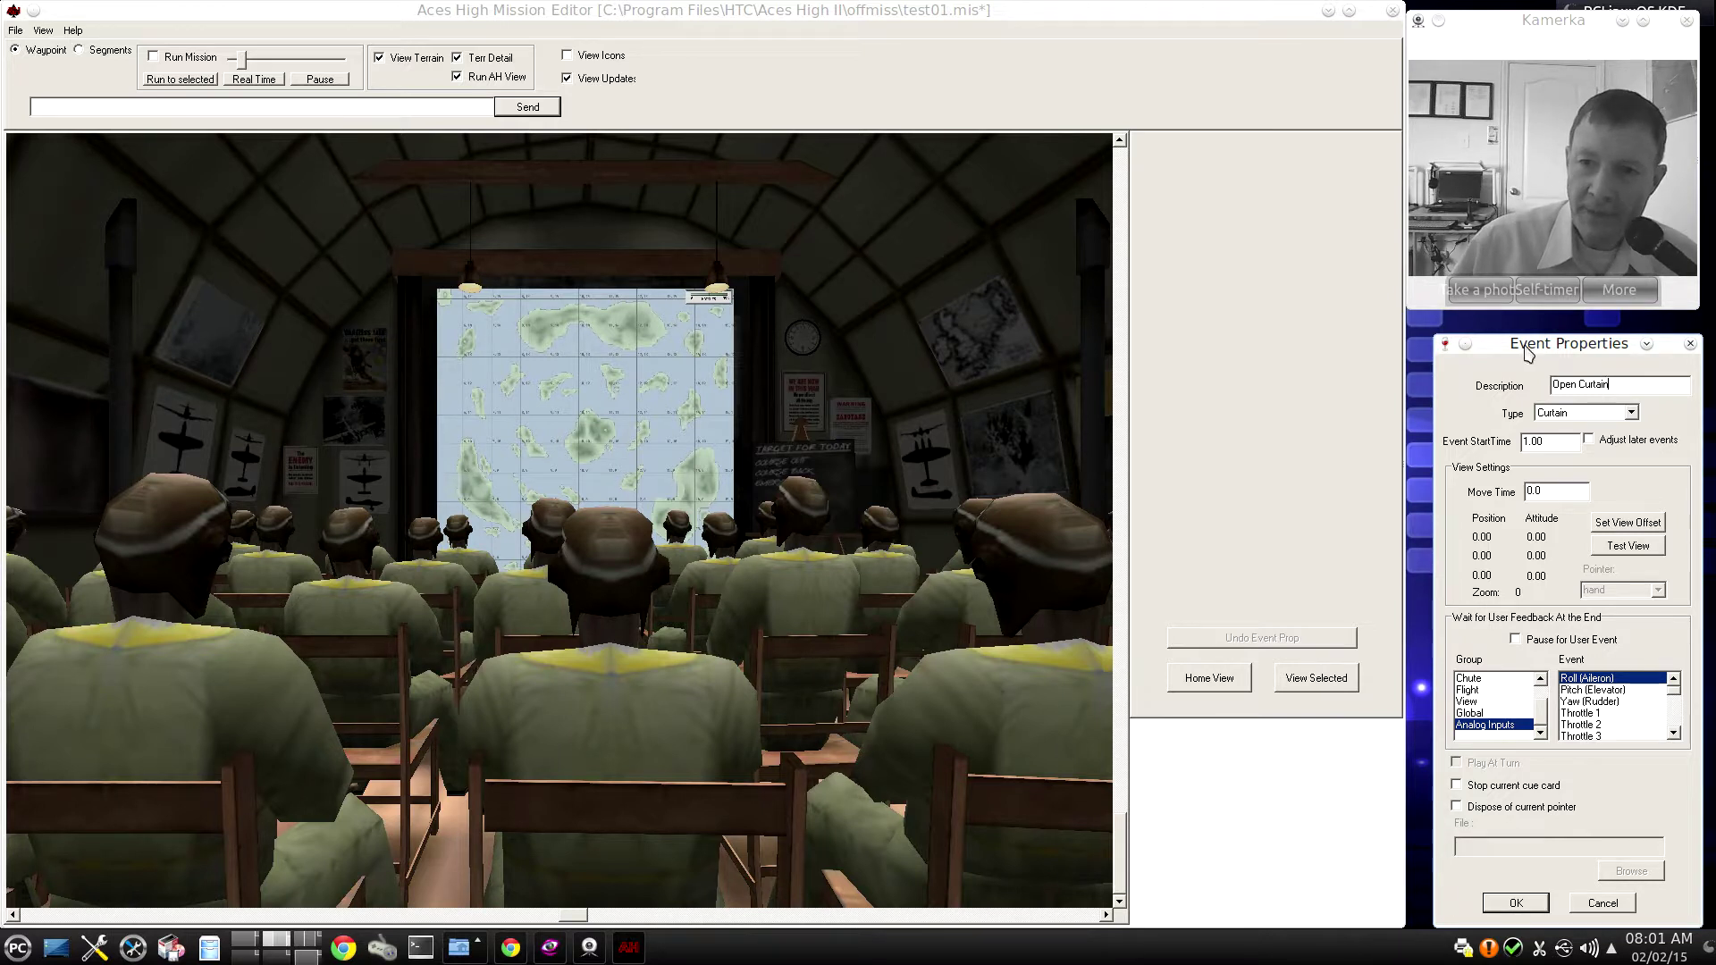
drag(1527, 353, 1516, 343)
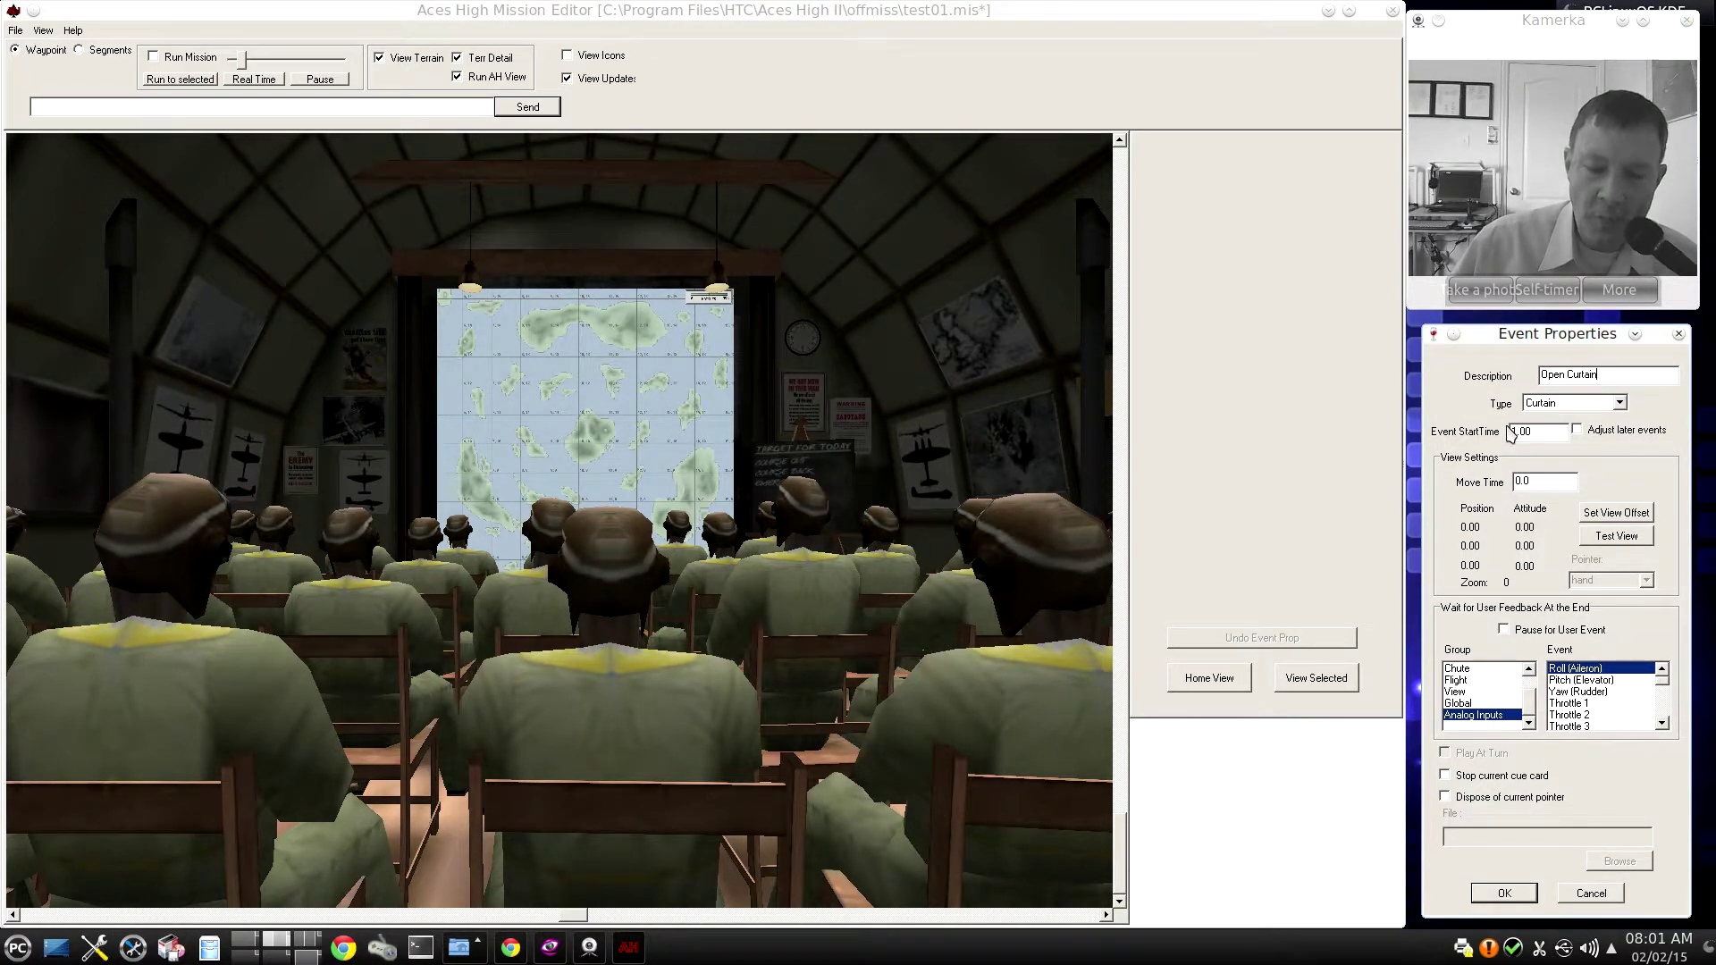
click(1504, 893)
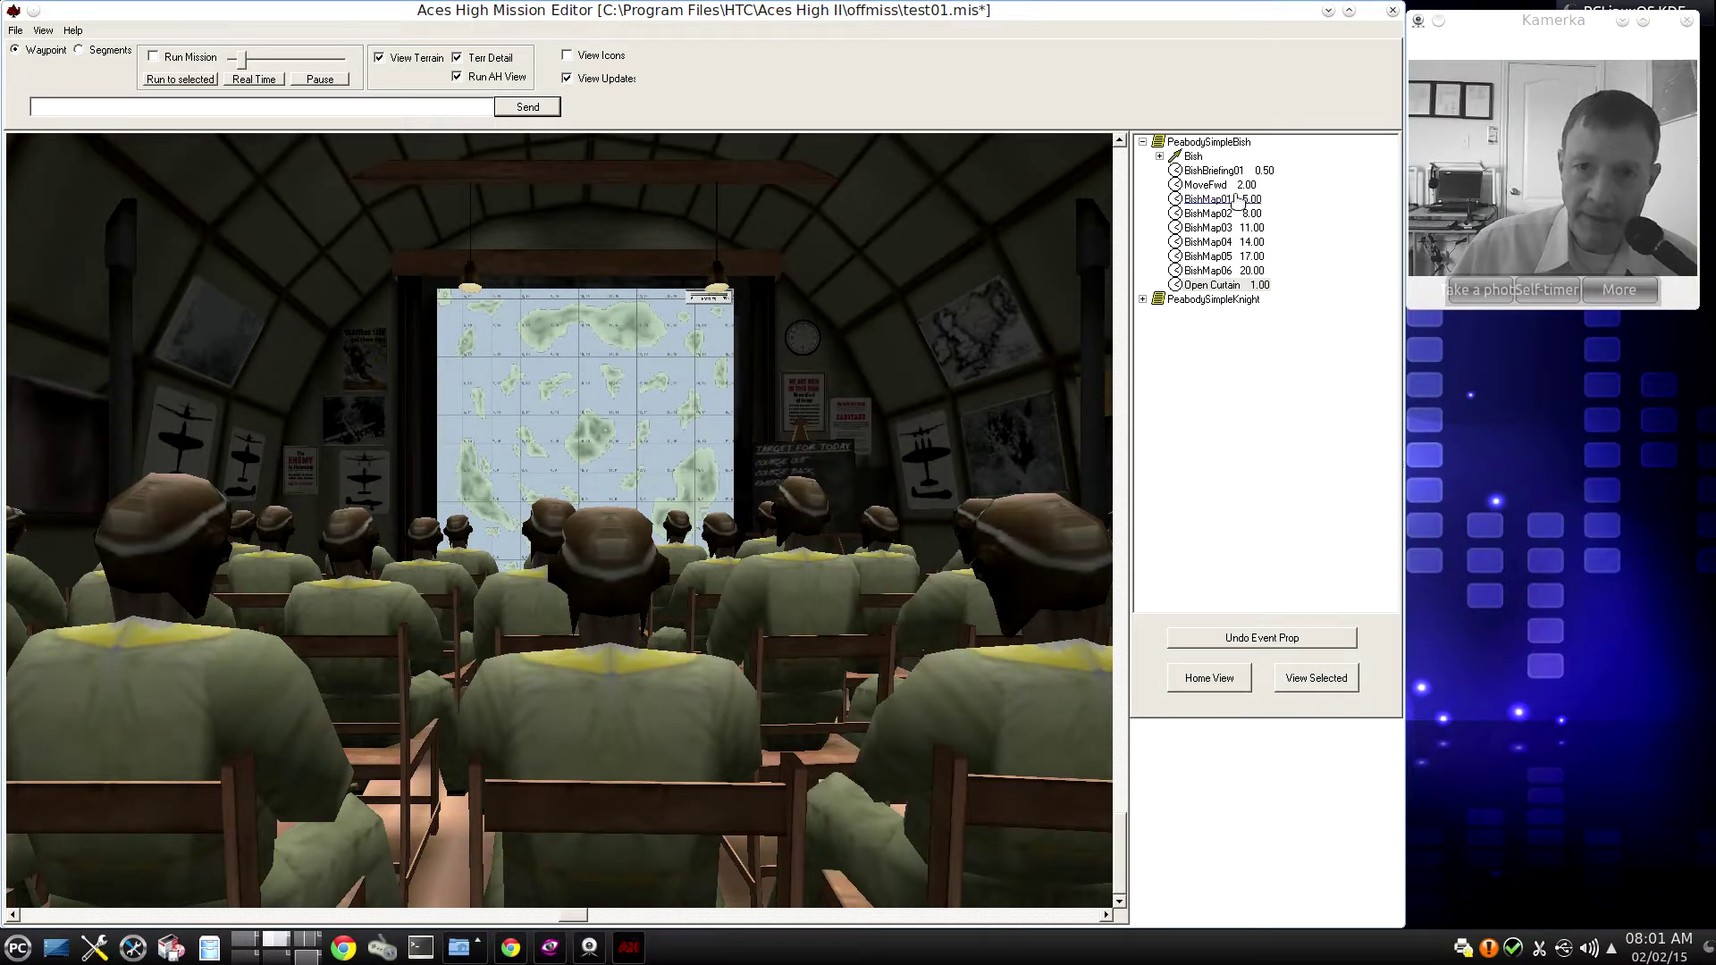
- Test the Open Curtain event and save the mission file
right_click(1213, 293)
click(1248, 335)
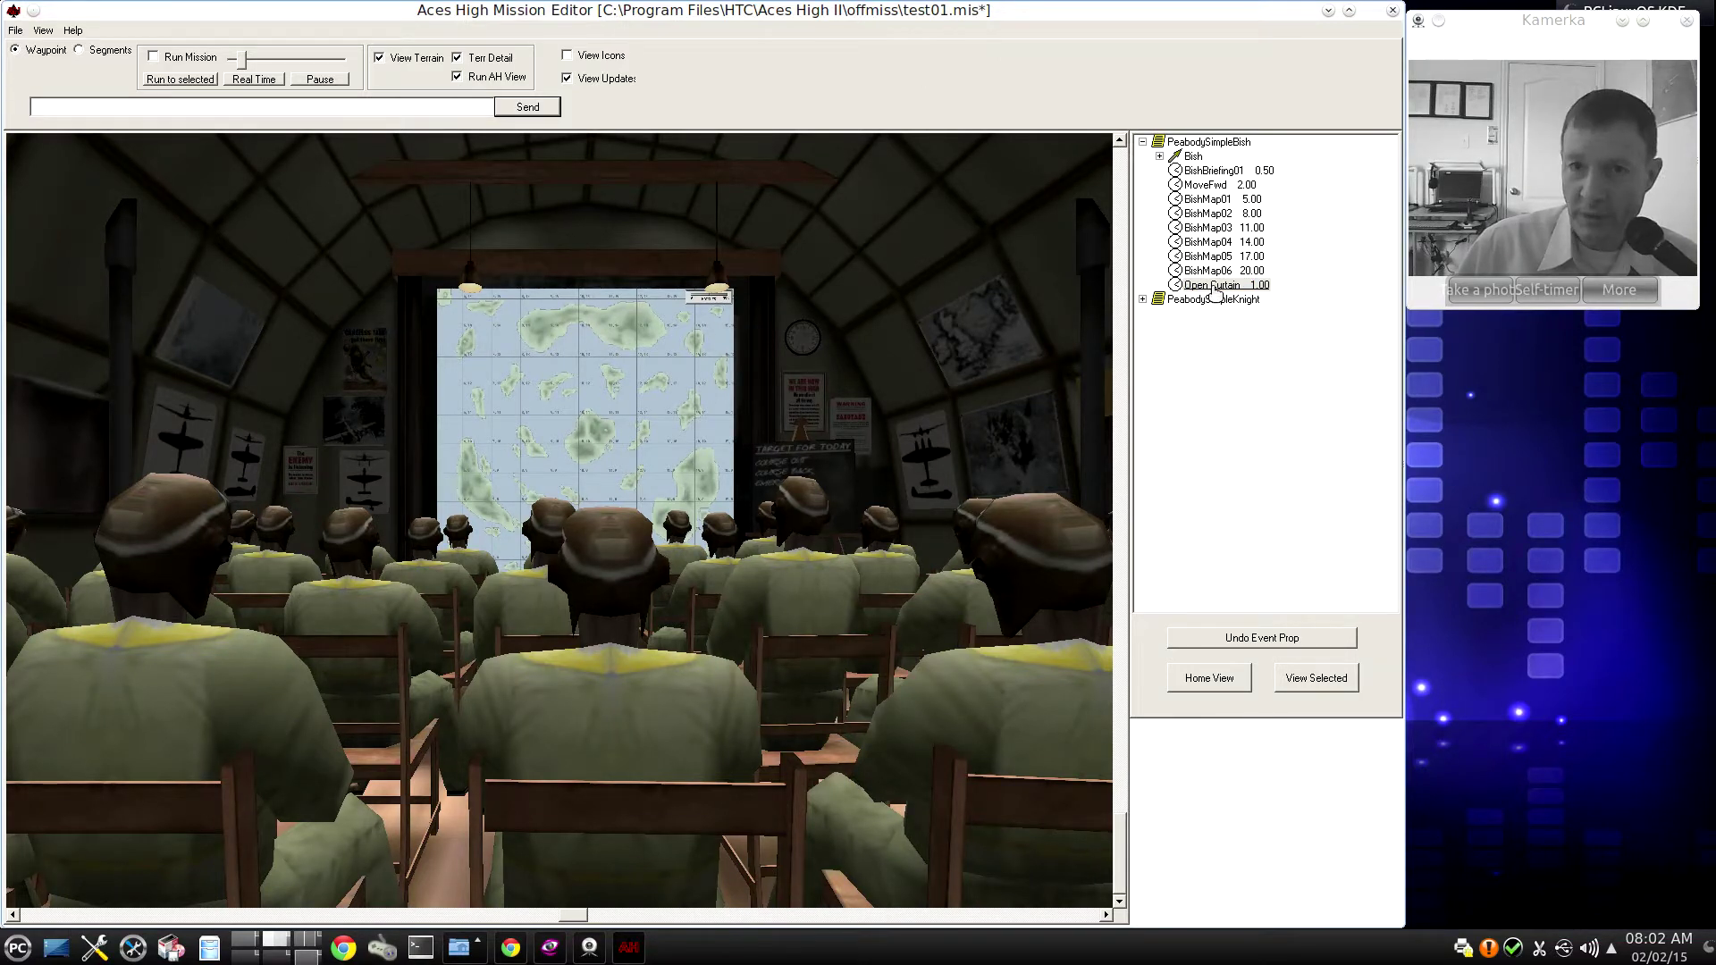
click(1225, 396)
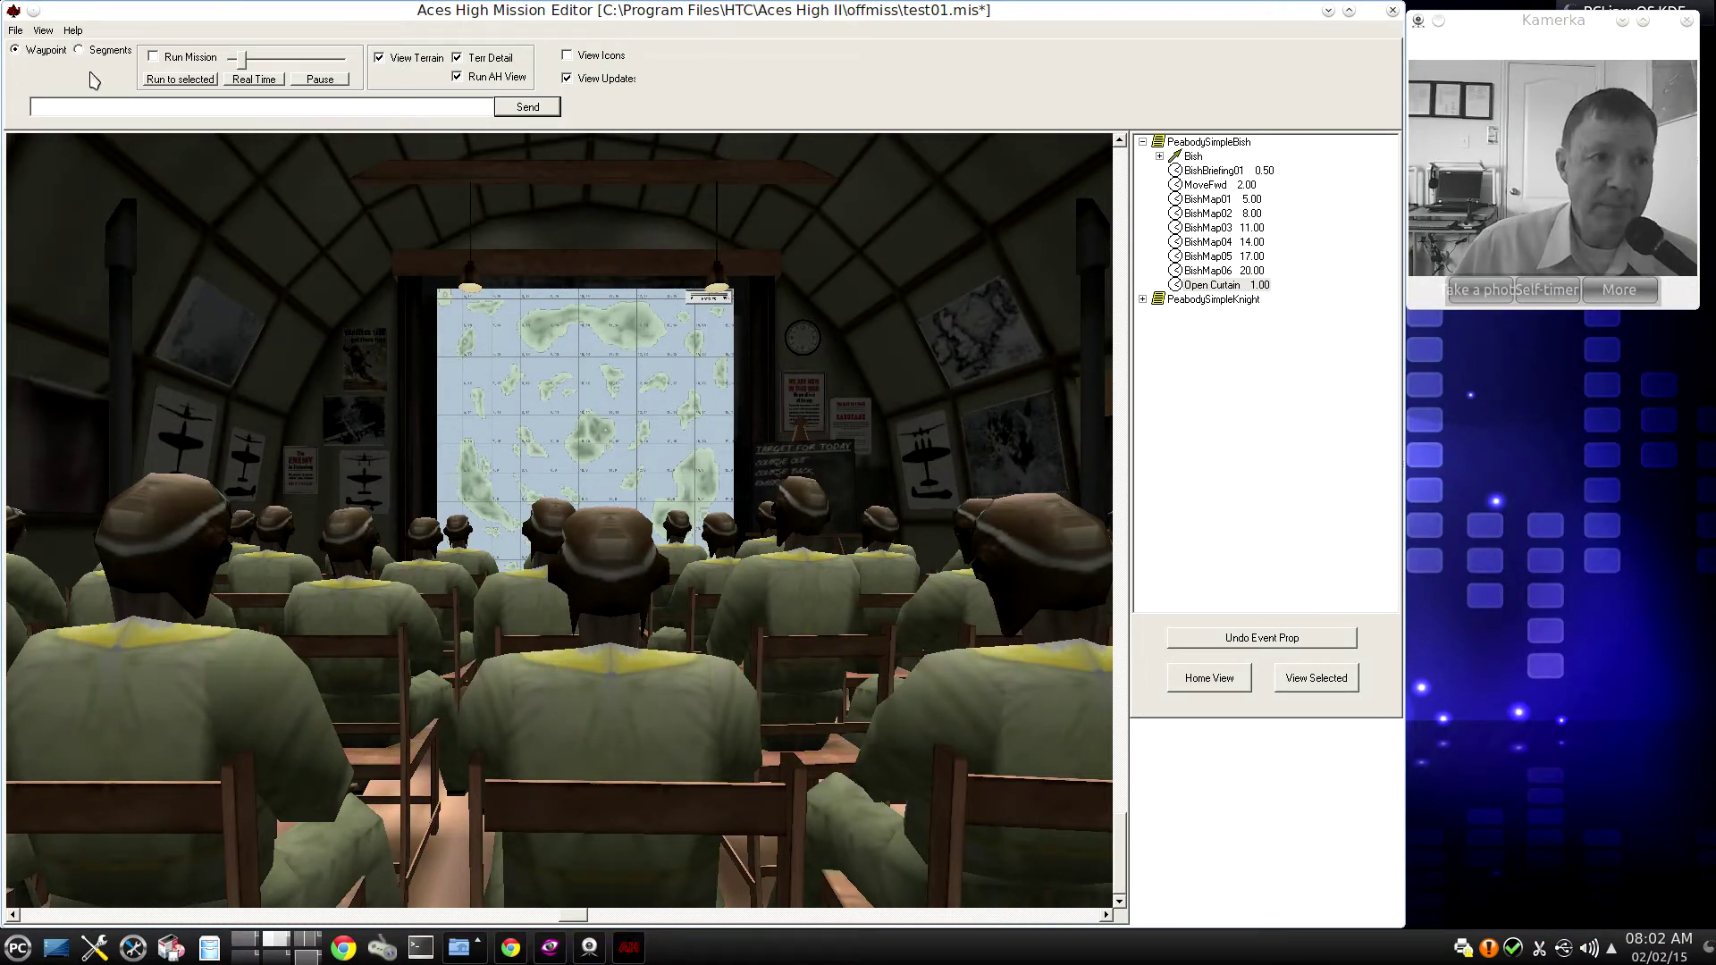
click(15, 30)
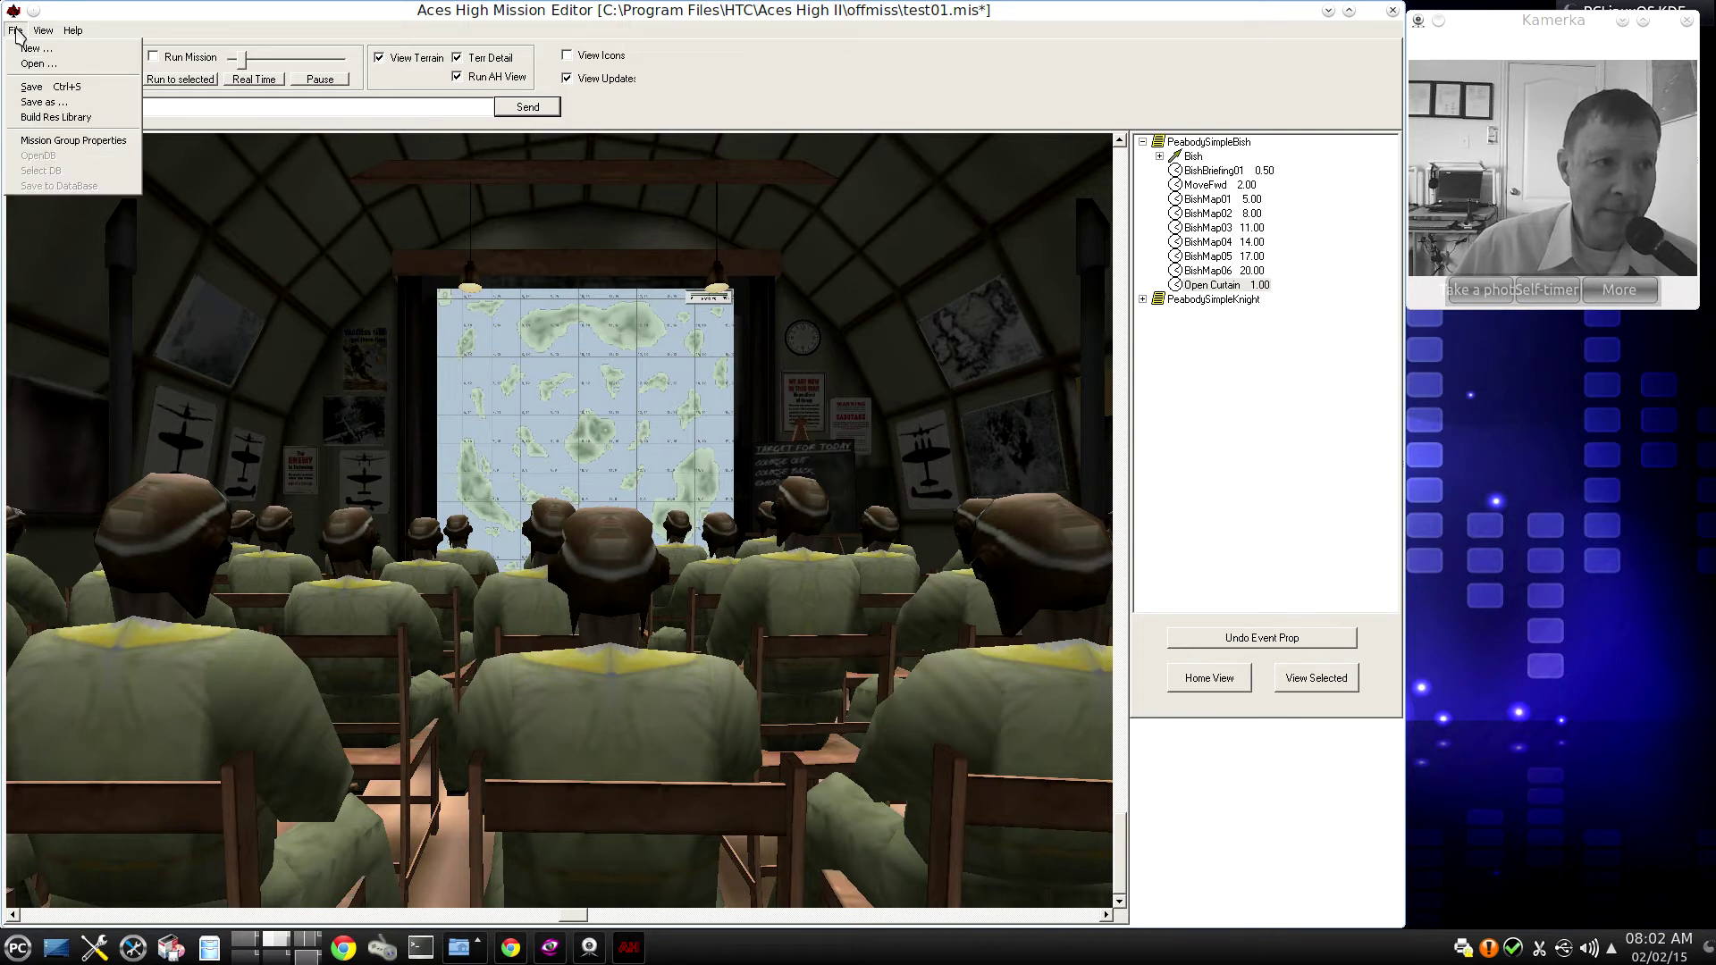
click(33, 87)
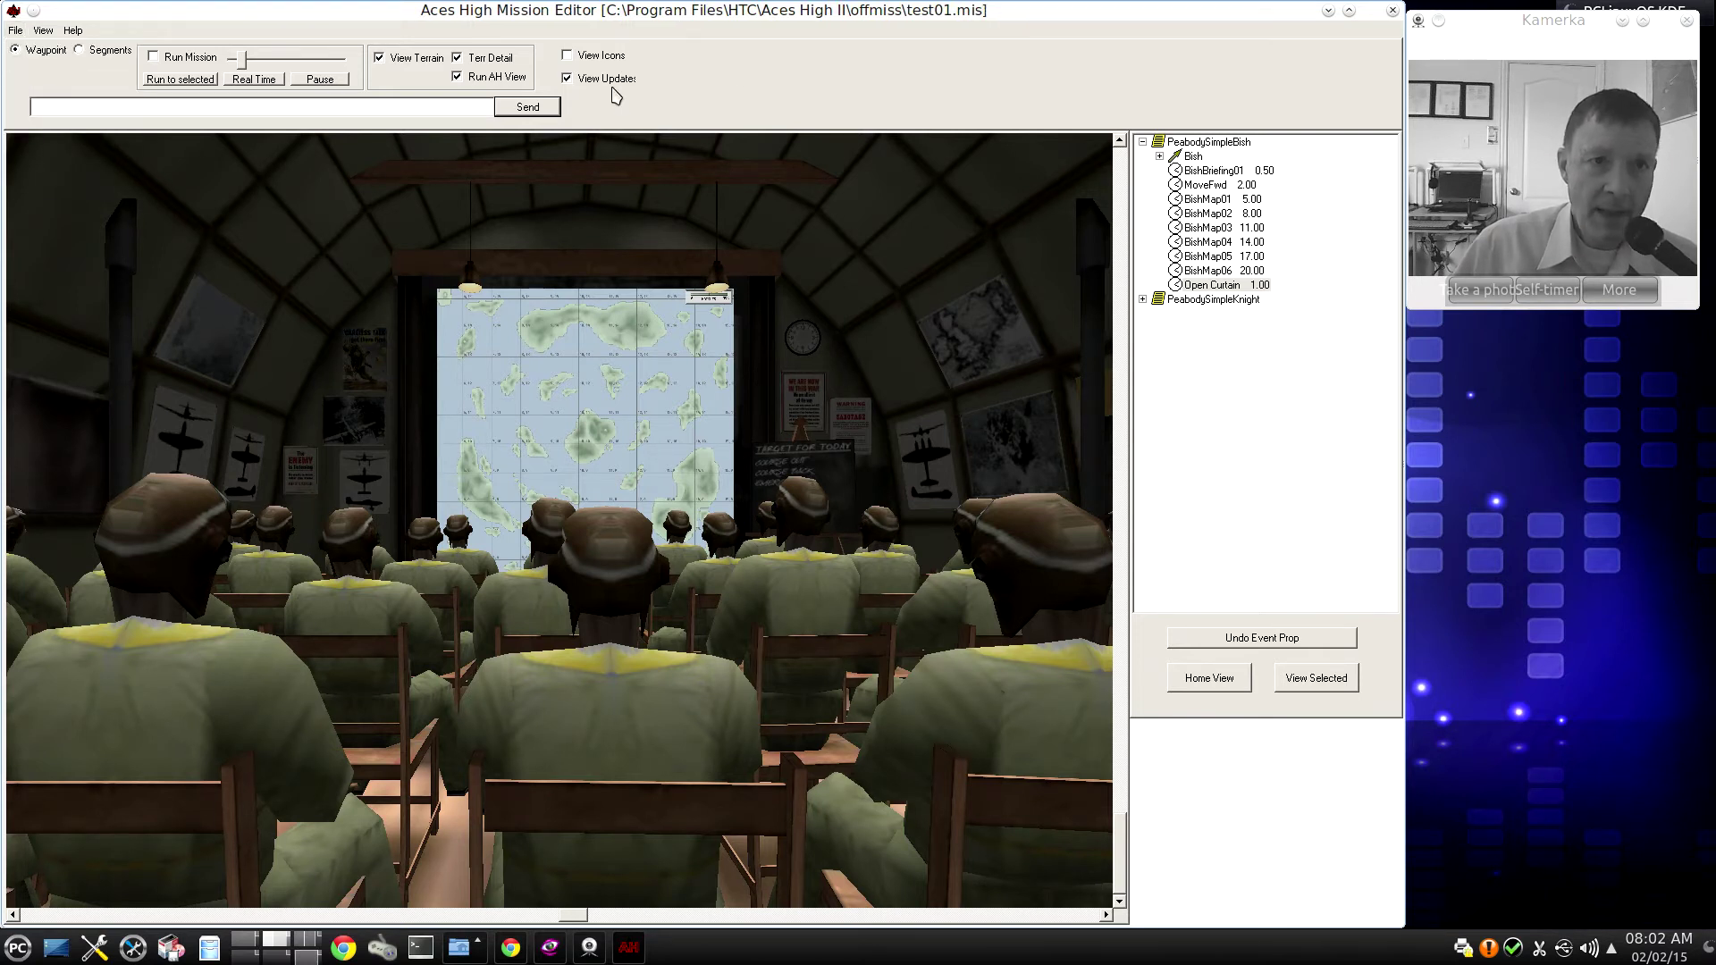